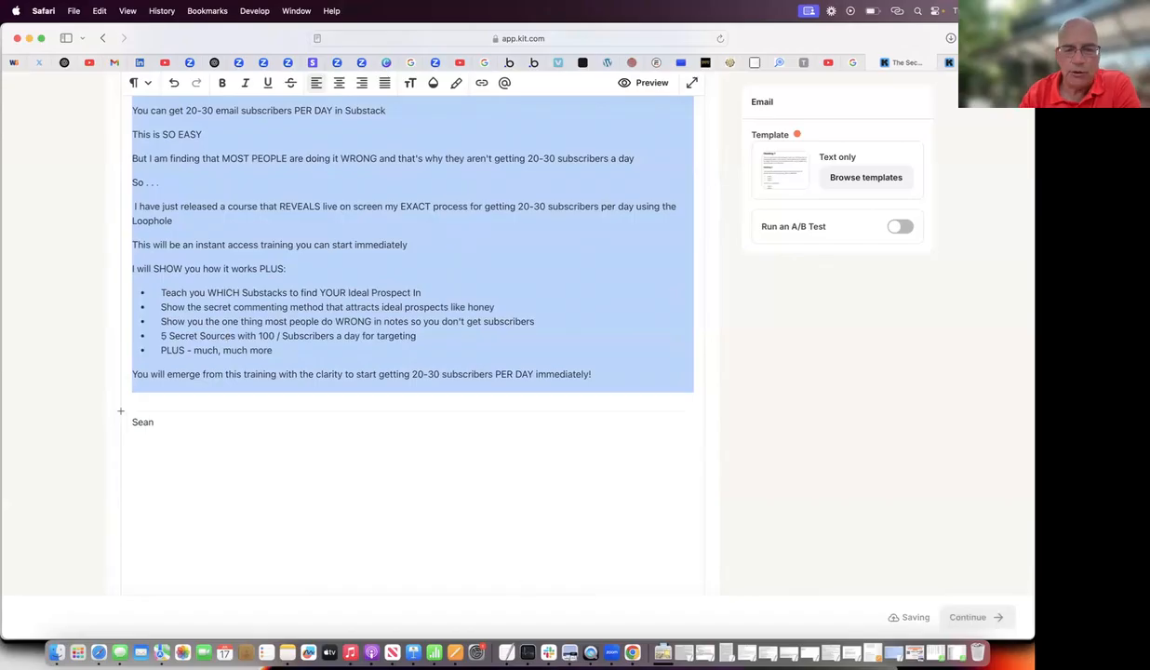
Step: Switch to Google Chrome and create a blank Google Docs document
{"action": "left_click", "coordinate": [632, 652]}
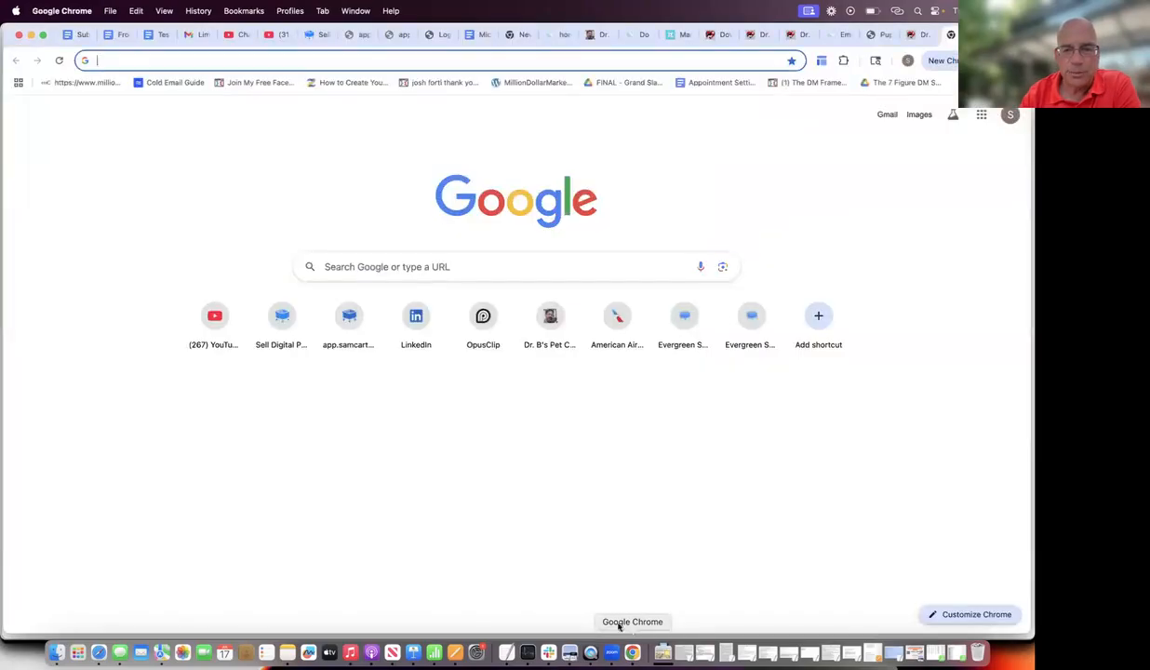
{"action": "left_click", "coordinate": [983, 116]}
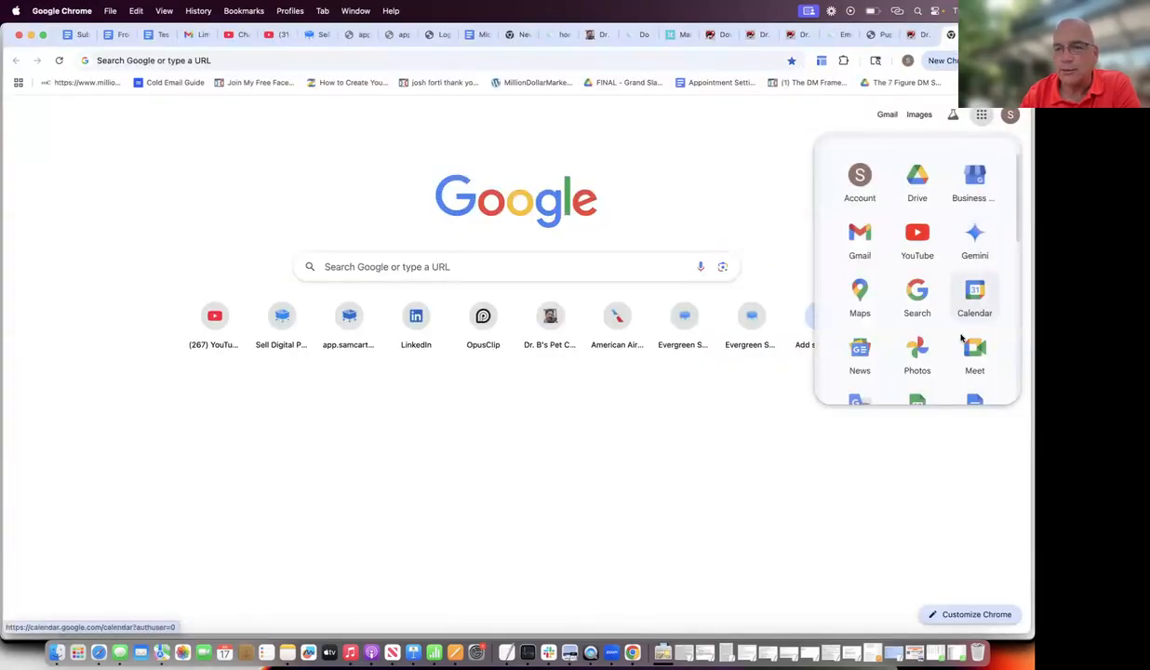
{"action": "scroll", "coordinate": [973, 316], "scroll_direction": "down", "scroll_amount": 1}
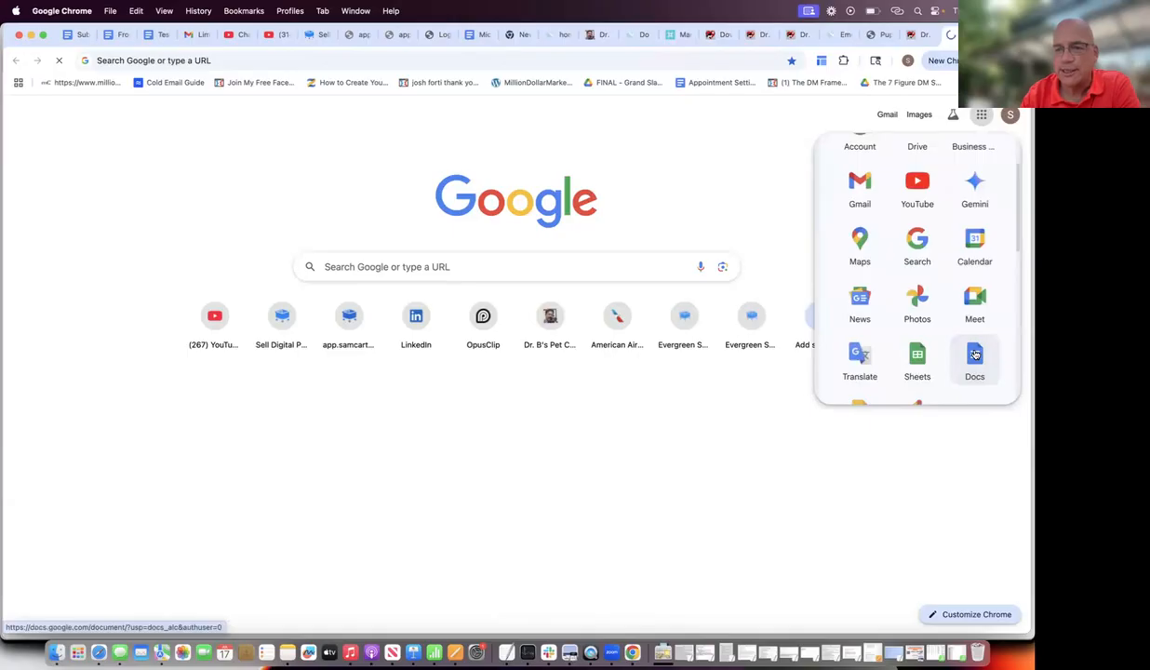
{"action": "left_click", "coordinate": [975, 359]}
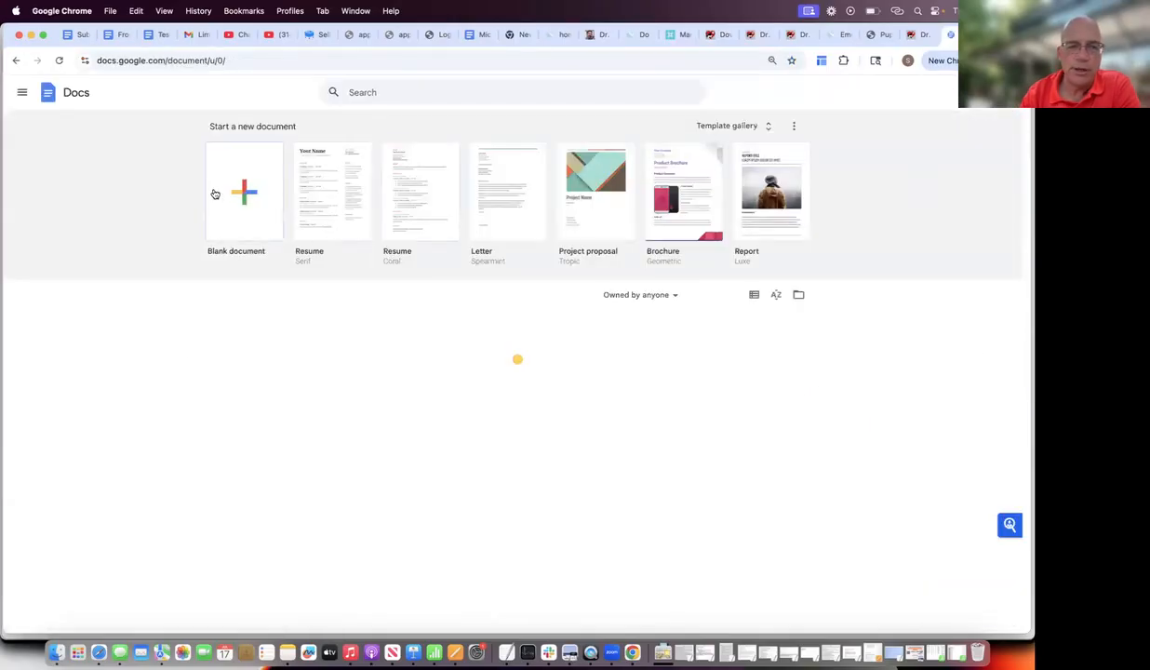
{"action": "left_click", "coordinate": [245, 194]}
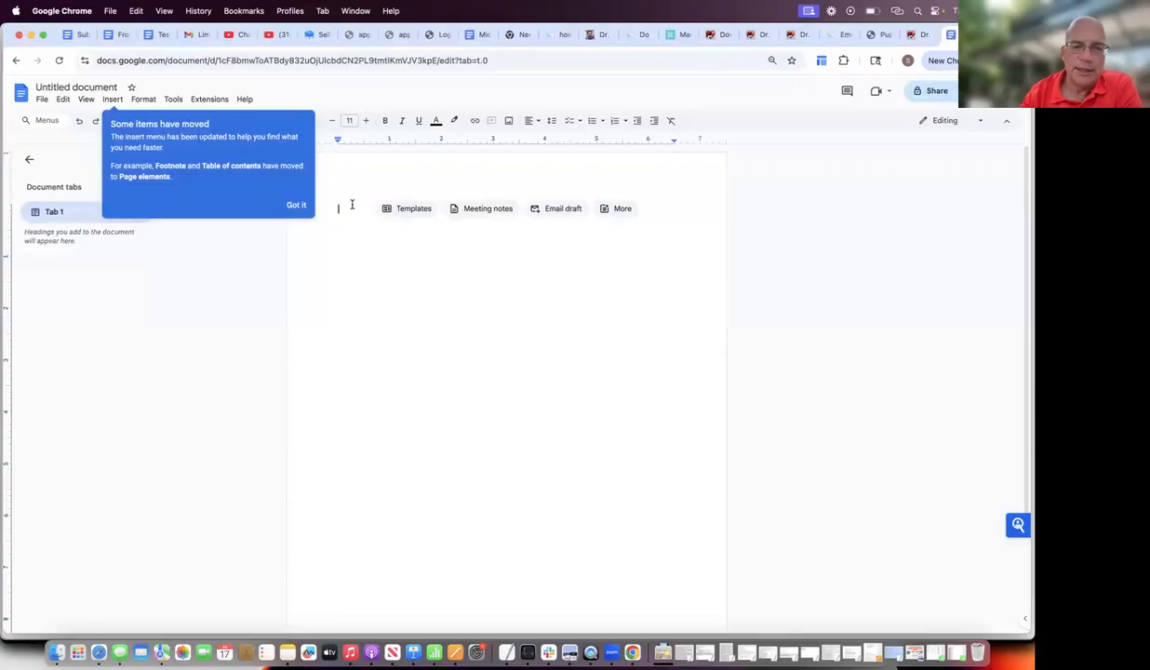
Step: Paste the copied email body into the blank document and dismiss the notice about moved items
{"action": "key", "text": "super+v"}
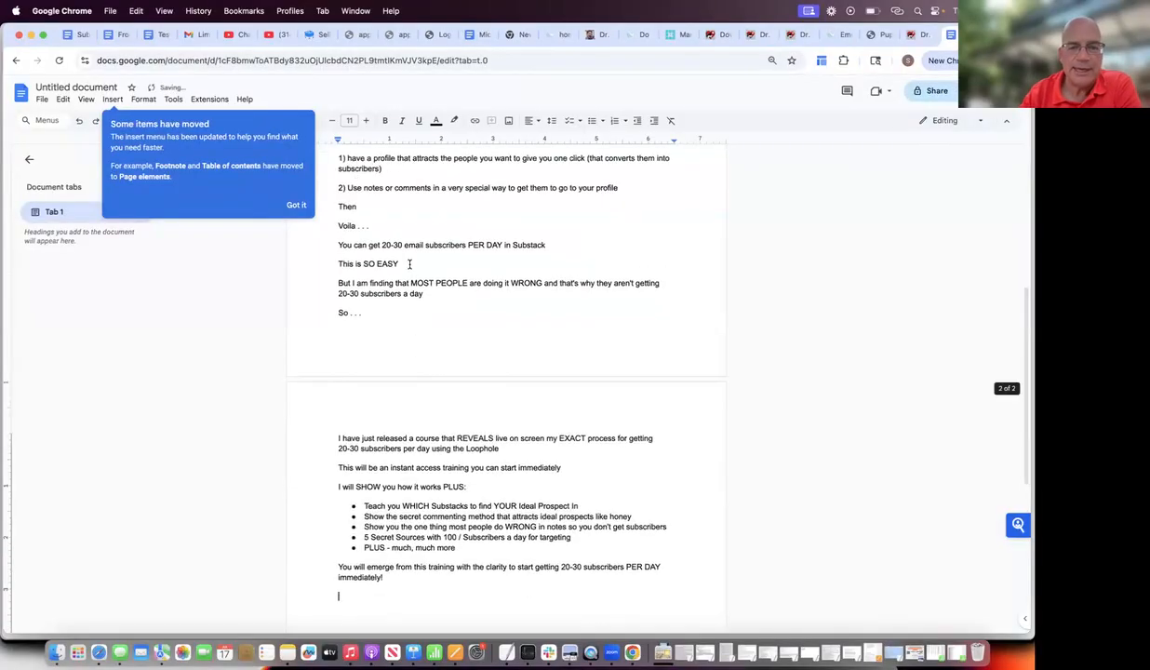
{"action": "scroll", "coordinate": [410, 295], "scroll_direction": "up", "scroll_amount": 5}
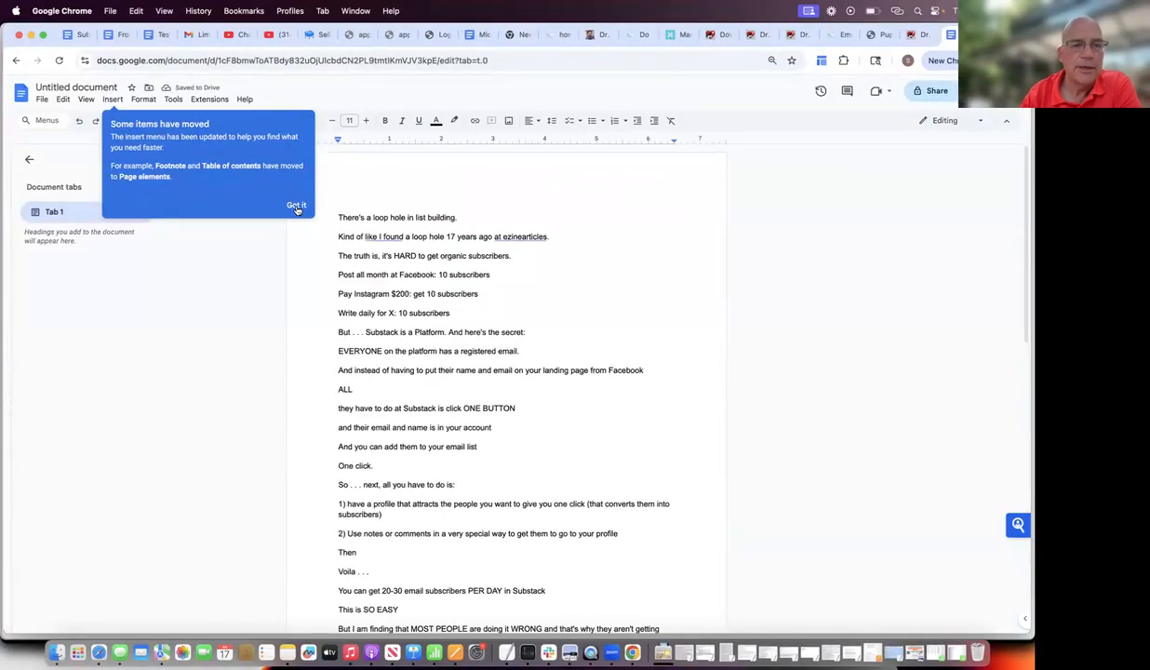
{"action": "left_click", "coordinate": [296, 205]}
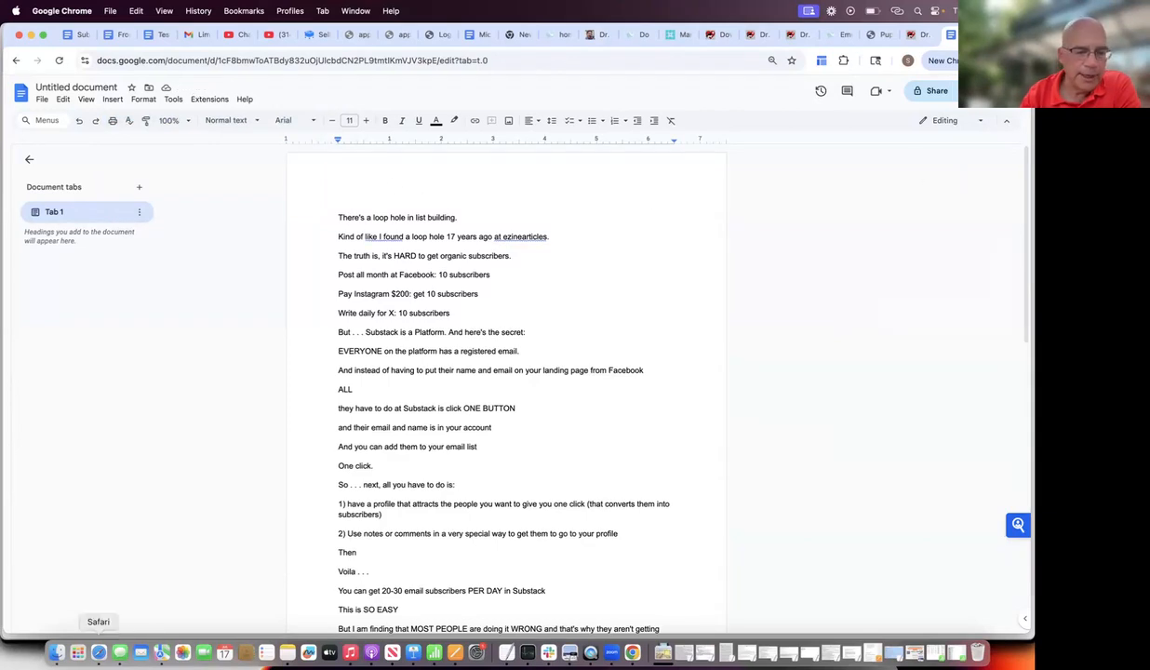
Step: Switch to Safari and copy the full subject line of the Kit email draft
{"action": "left_click", "coordinate": [99, 651]}
{"action": "scroll", "coordinate": [372, 224], "scroll_direction": "up", "scroll_amount": 10}
{"action": "scroll", "coordinate": [195, 200], "scroll_direction": "down", "scroll_amount": 1}
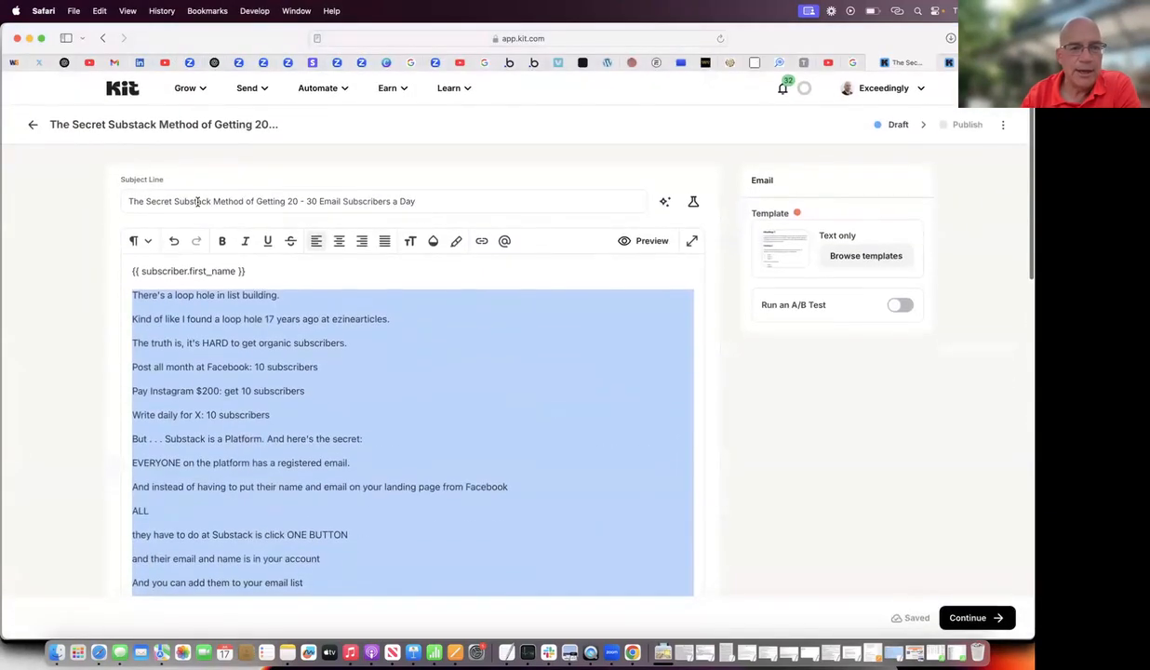
{"action": "left_click", "coordinate": [196, 200]}
{"action": "key", "text": "super+a"}
{"action": "key", "text": "super+c"}
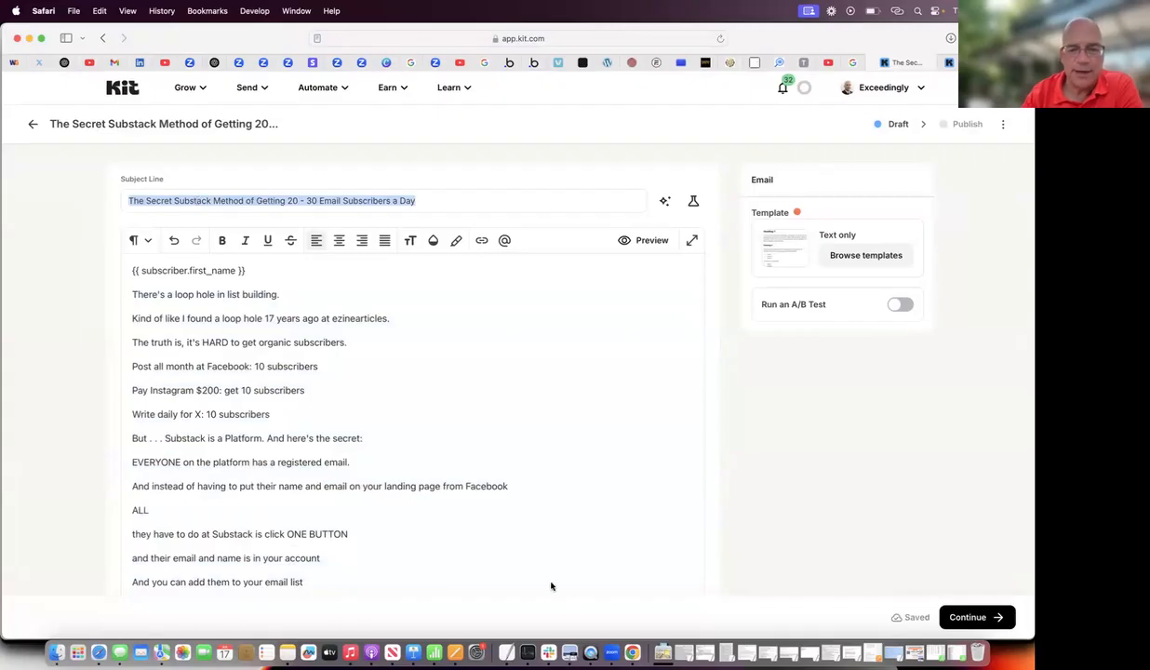
Step: Return to the Google Docs document in Chrome and paste the subject line above the body text, leaving a blank line between them
{"action": "left_click", "coordinate": [631, 651]}
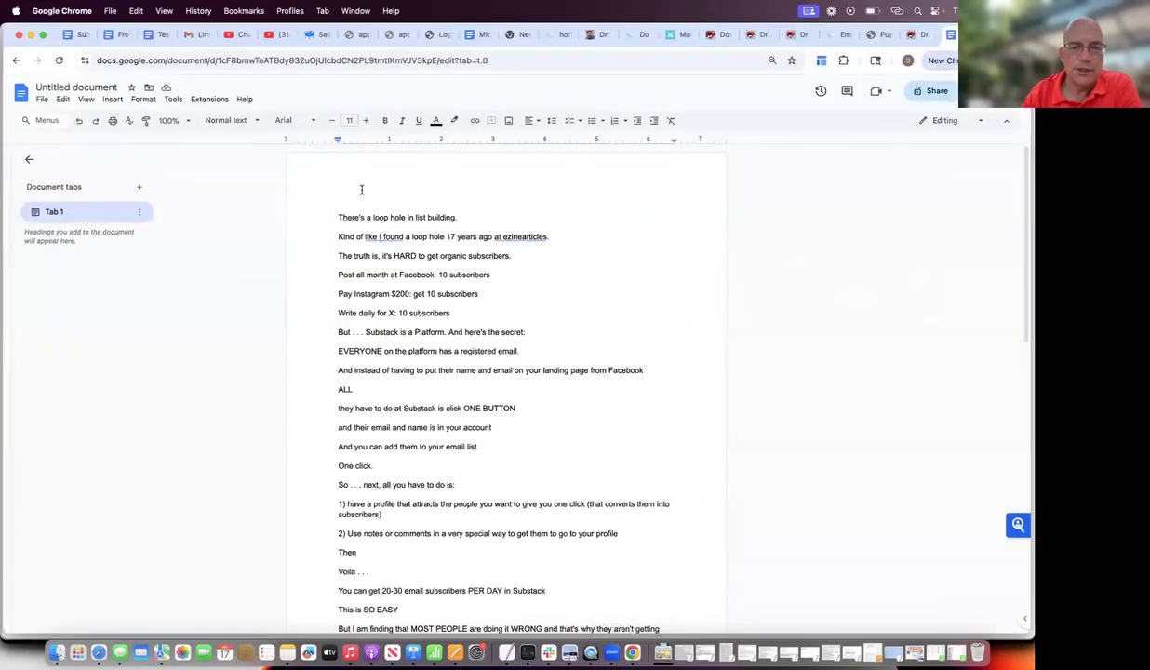
{"action": "left_click", "coordinate": [337, 217]}
{"action": "key", "text": "Return"}
{"action": "key", "text": "Return"}
{"action": "key", "text": "Up"}
{"action": "key", "text": "Up"}
{"action": "key", "text": "super+v"}
Step: Format the pasted subject line with the Title style, make it bold, and reduce its font size by two points
{"action": "triple_click", "coordinate": [369, 214]}
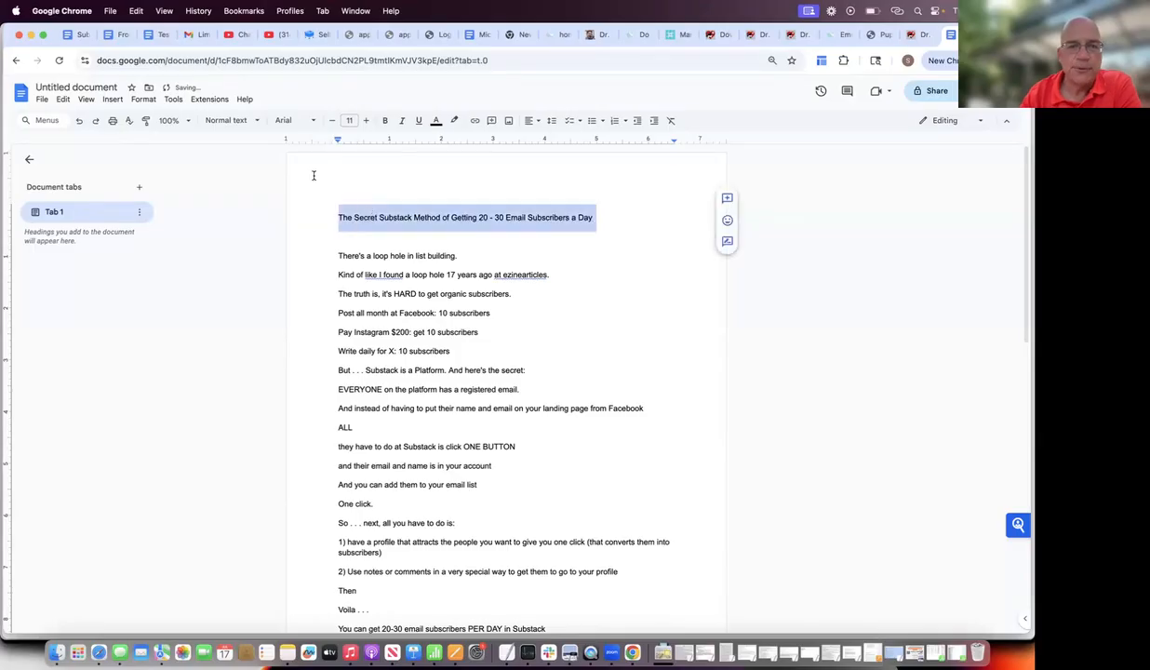
{"action": "left_click", "coordinate": [234, 120]}
{"action": "mouse_move", "coordinate": [249, 187]}
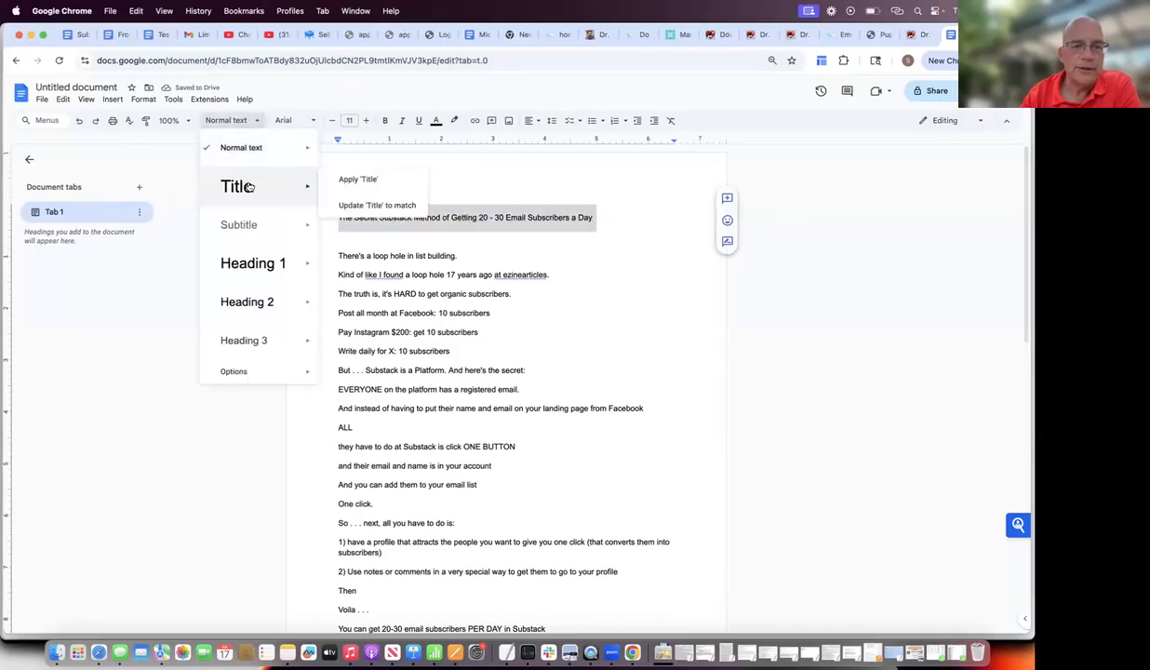
{"action": "left_click", "coordinate": [349, 180]}
{"action": "left_click", "coordinate": [384, 120]}
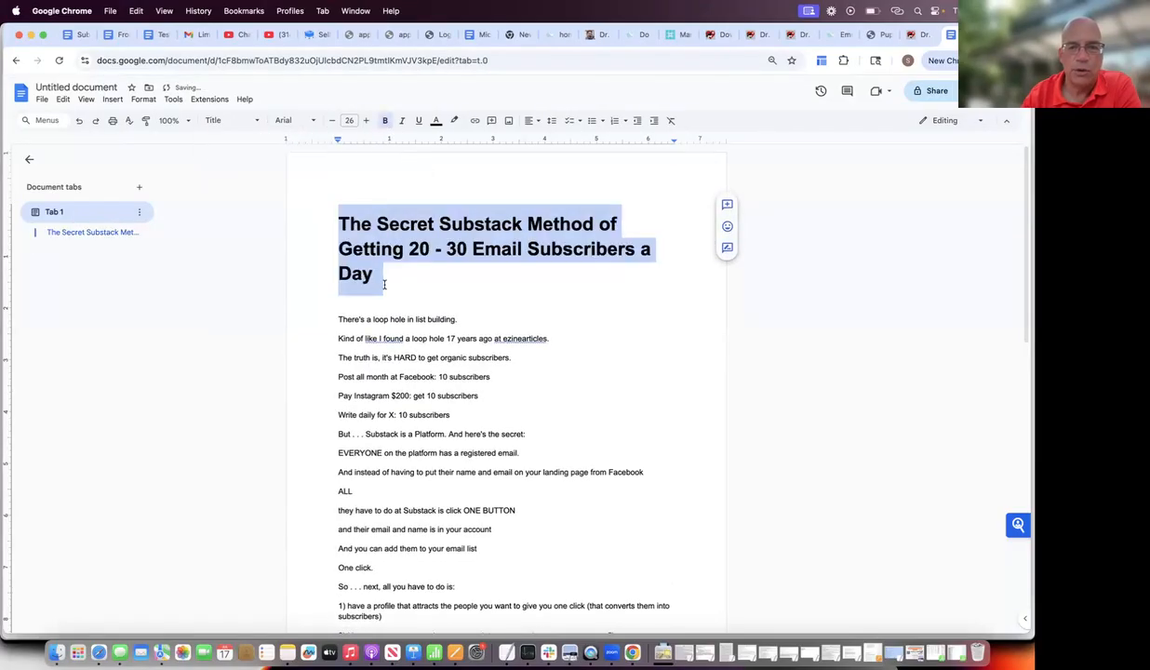
{"action": "left_click", "coordinate": [332, 121]}
{"action": "left_click", "coordinate": [332, 121]}
{"action": "left_click", "coordinate": [474, 384]}
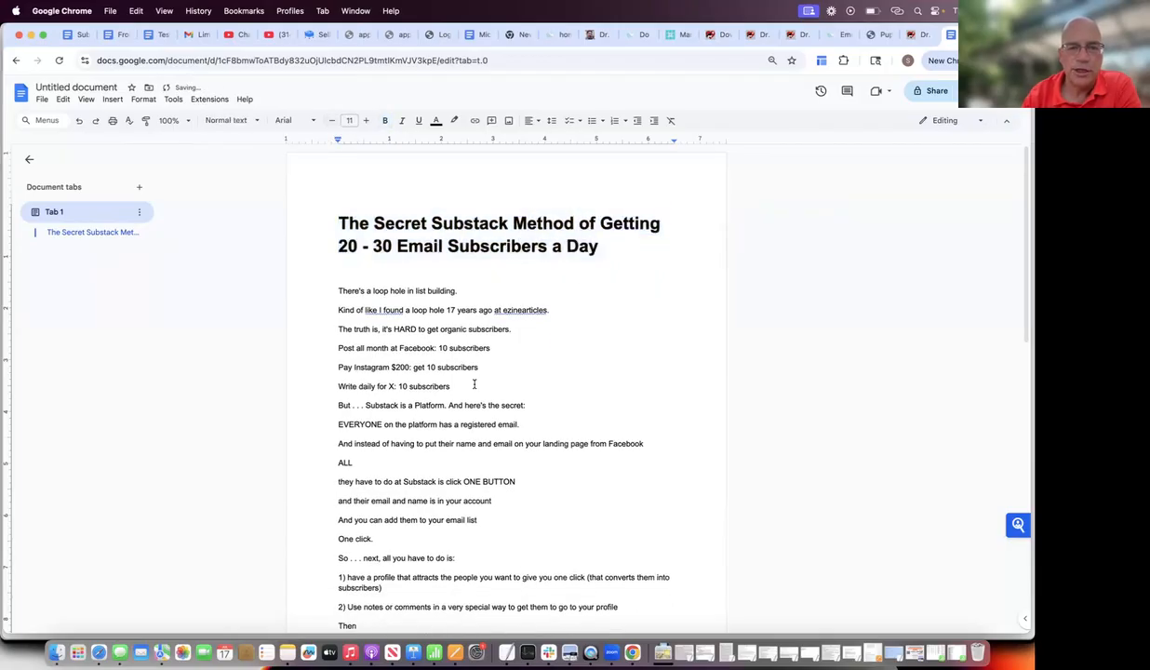
Step: Switch the document to Pageless format so the letter runs without page breaks
{"action": "scroll", "coordinate": [474, 380], "scroll_direction": "down", "scroll_amount": 15}
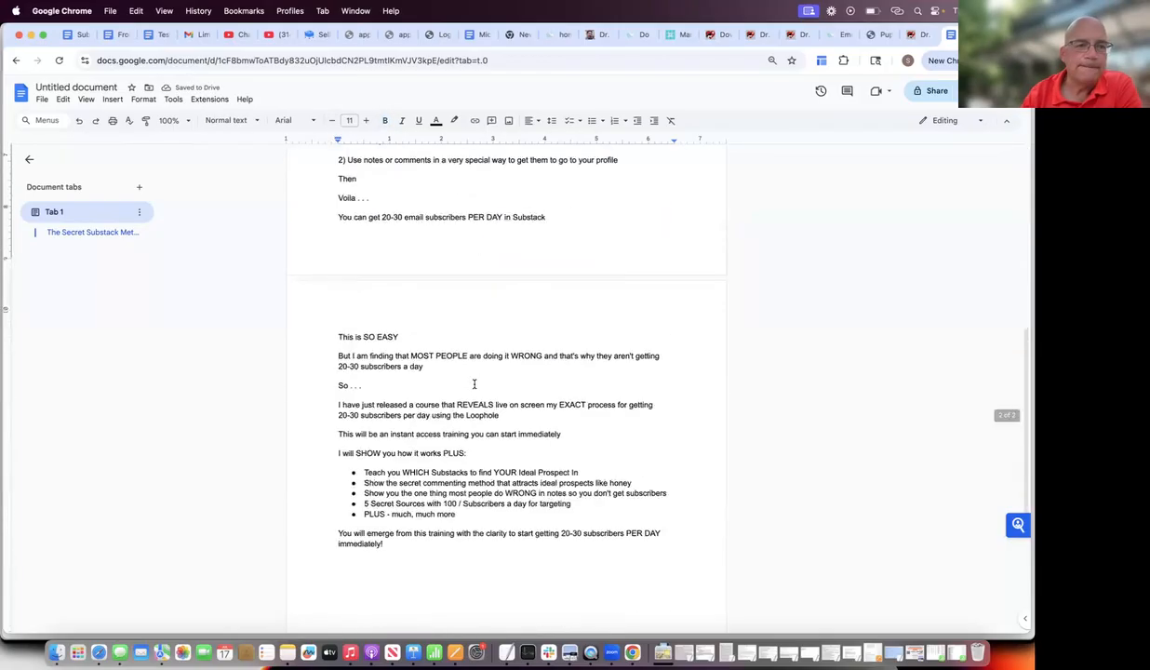
{"action": "scroll", "coordinate": [475, 380], "scroll_direction": "up", "scroll_amount": 15}
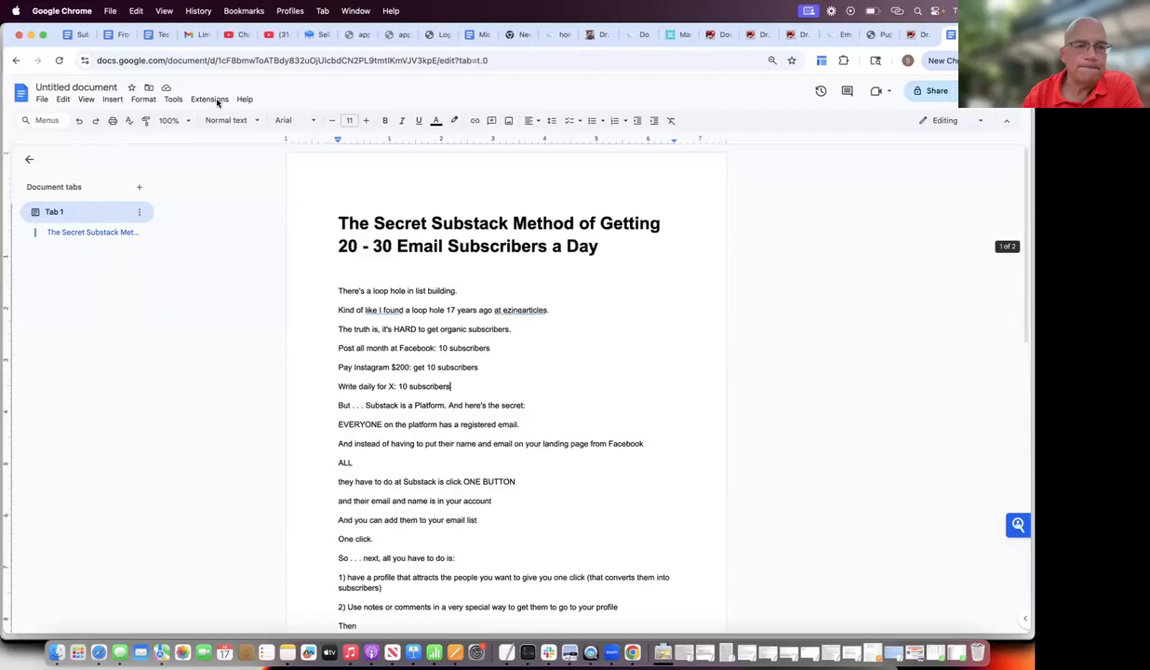
{"action": "left_click", "coordinate": [144, 100]}
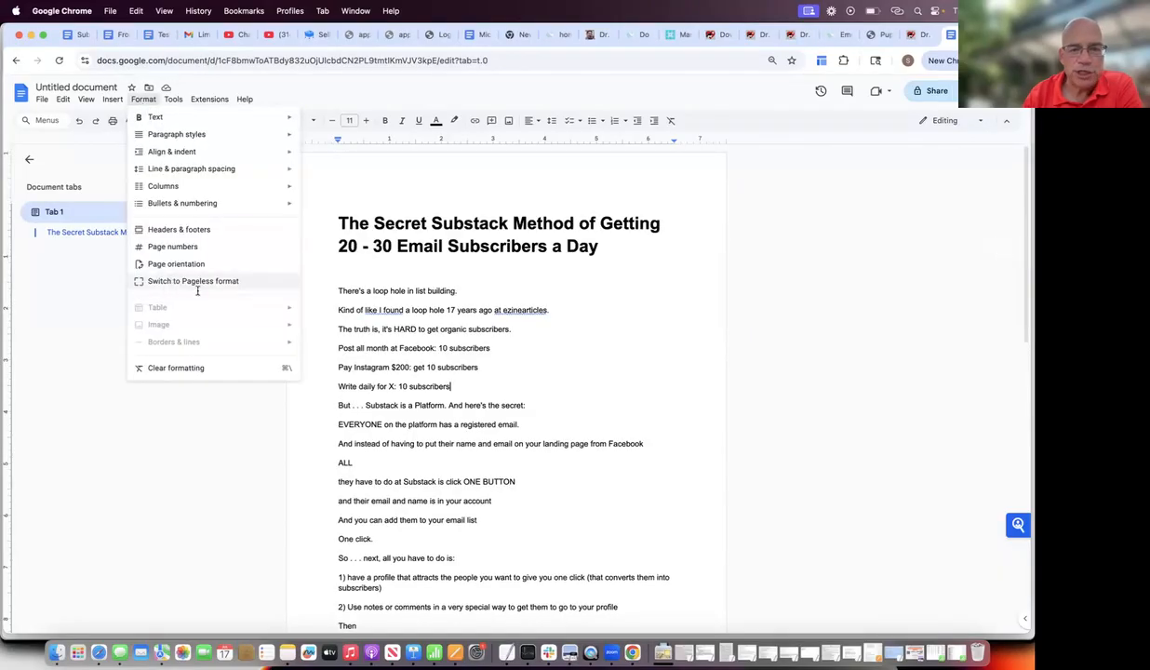
{"action": "scroll", "coordinate": [470, 426], "scroll_direction": "down", "scroll_amount": 10}
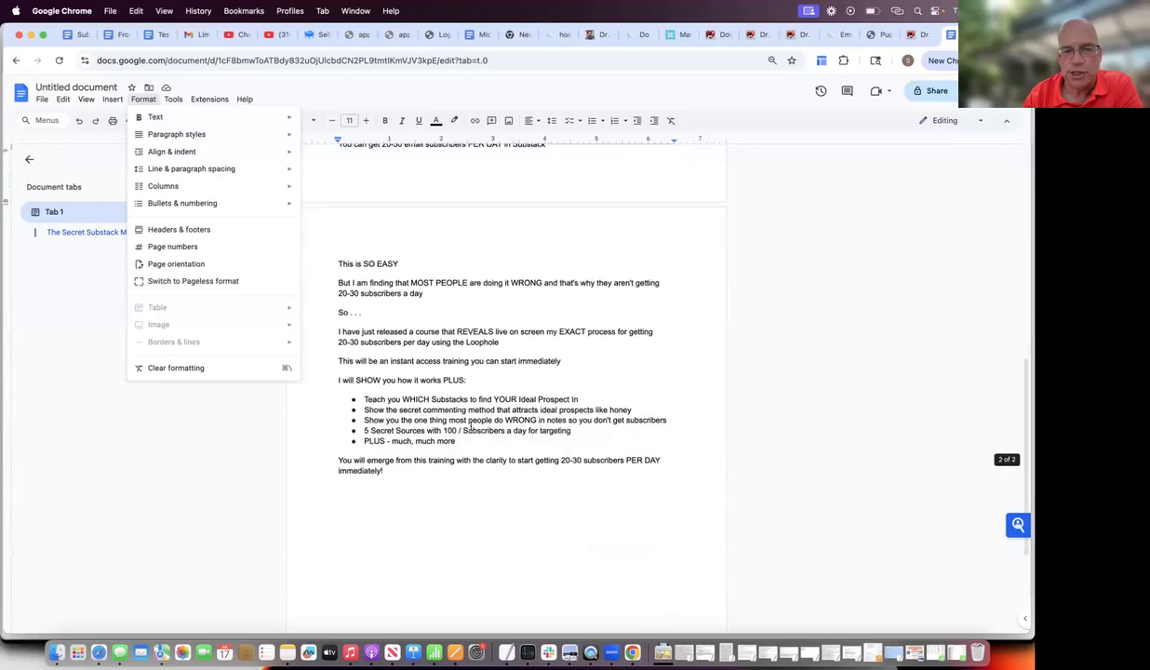
{"action": "scroll", "coordinate": [470, 427], "scroll_direction": "up", "scroll_amount": 4}
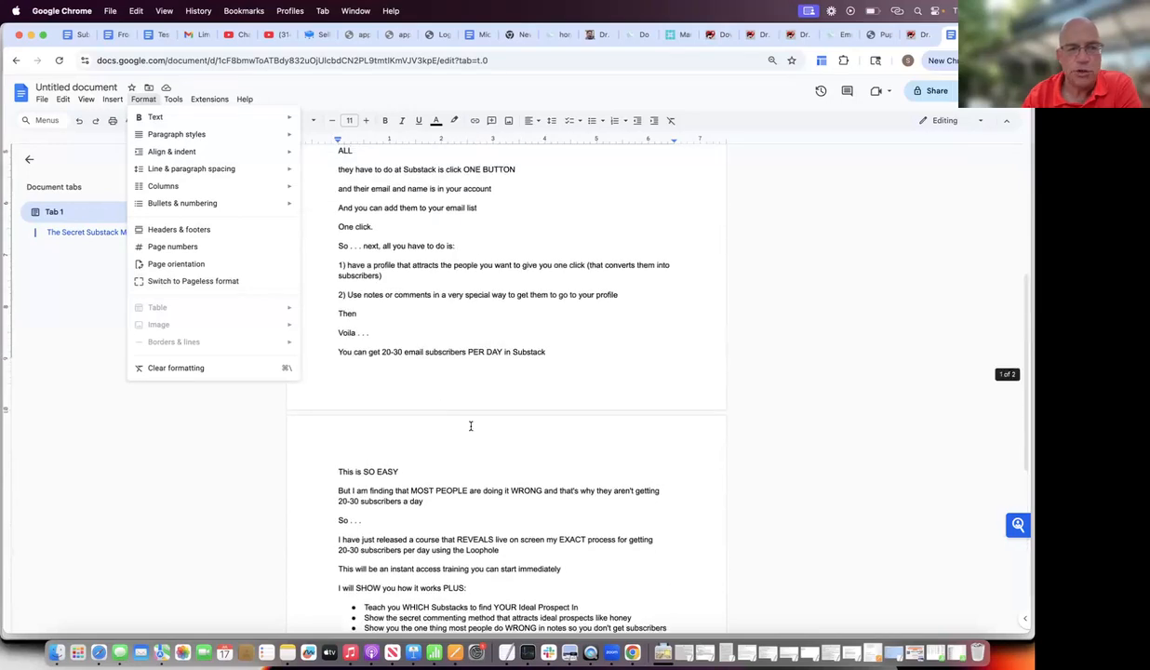
{"action": "left_click", "coordinate": [173, 280]}
{"action": "scroll", "coordinate": [529, 339], "scroll_direction": "up", "scroll_amount": 4}
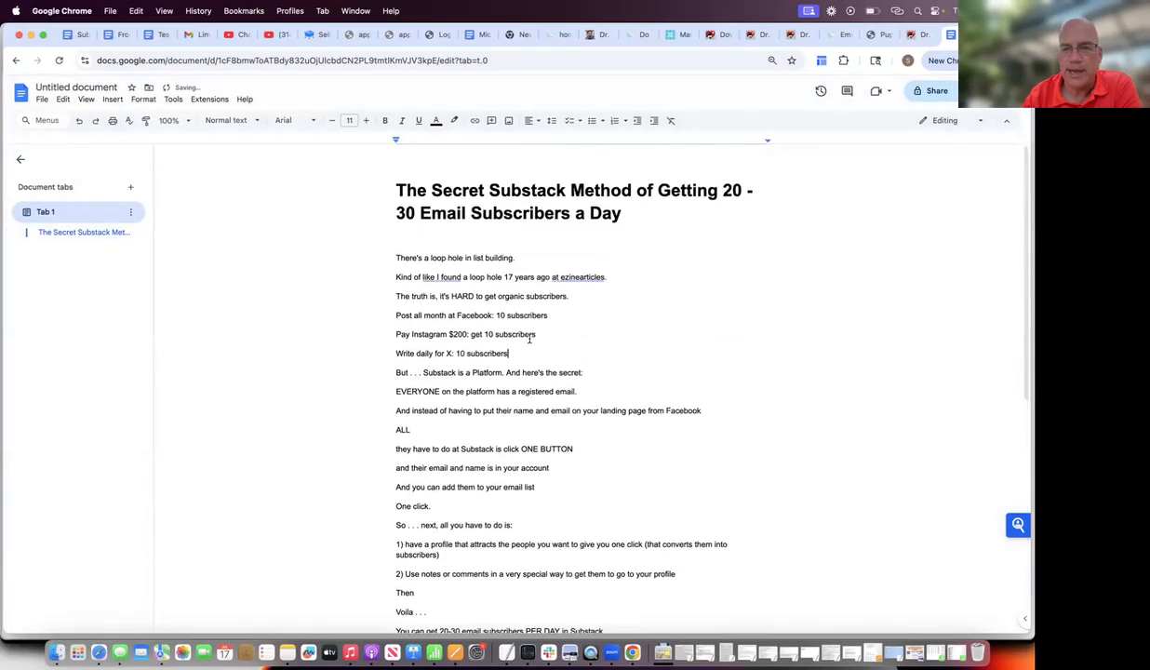
{"action": "scroll", "coordinate": [454, 308], "scroll_direction": "down", "scroll_amount": 5}
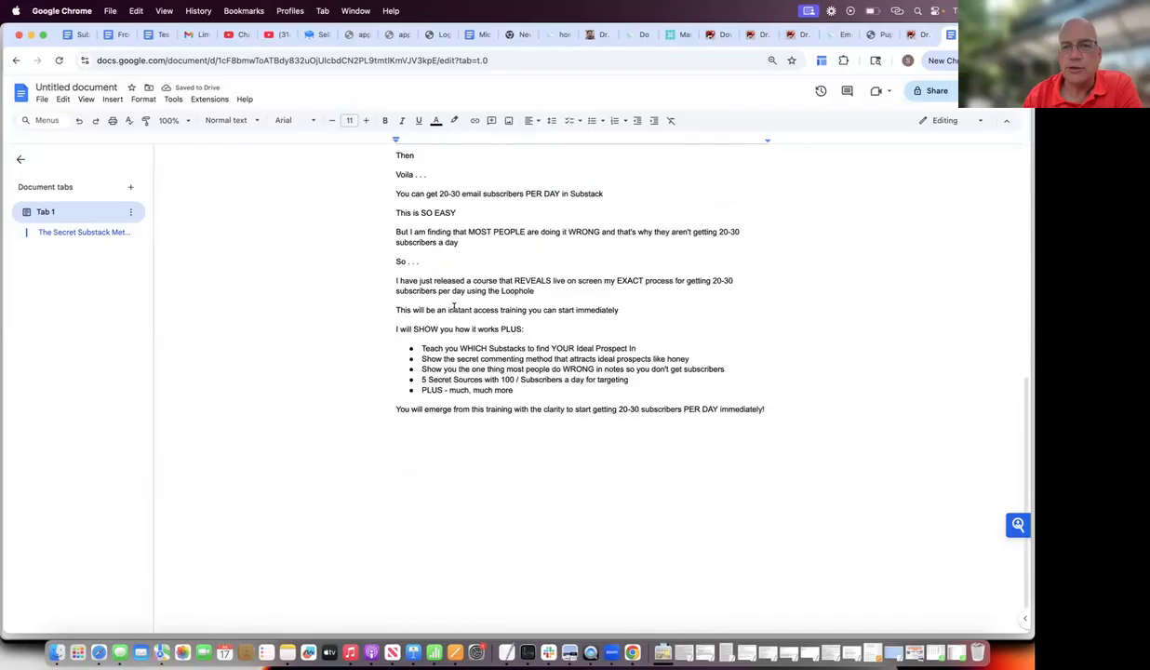
{"action": "scroll", "coordinate": [454, 308], "scroll_direction": "up", "scroll_amount": 5}
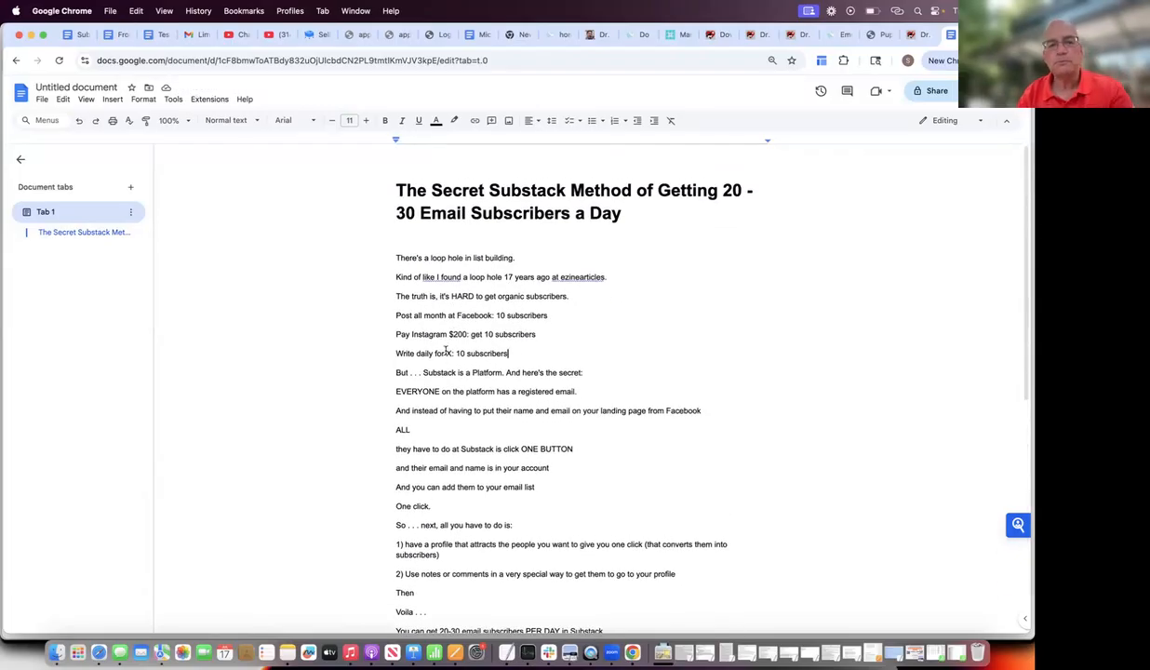
Step: Insert "Dear Client:" and a "From" line with the sender's full name above the first body paragraph, followed by a blank line
{"action": "left_click", "coordinate": [396, 258]}
{"action": "type", "text": "To"}
{"action": "key", "text": "BackSpace"}
{"action": "key", "text": "BackSpace"}
{"action": "key", "text": "BackSpace"}
{"action": "type", "text": "Dear Clie"}
{"action": "type", "text": "nt:"}
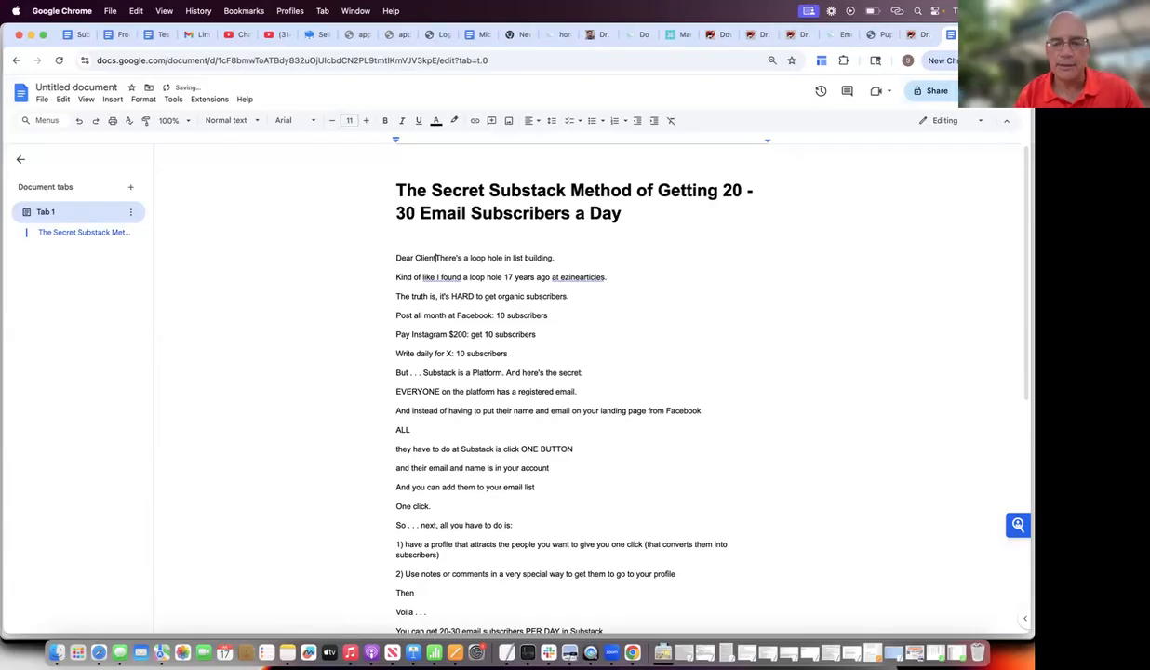
{"action": "key", "text": "Return"}
{"action": "type", "text": "From Se"}
{"action": "type", "text": "an Mize:"}
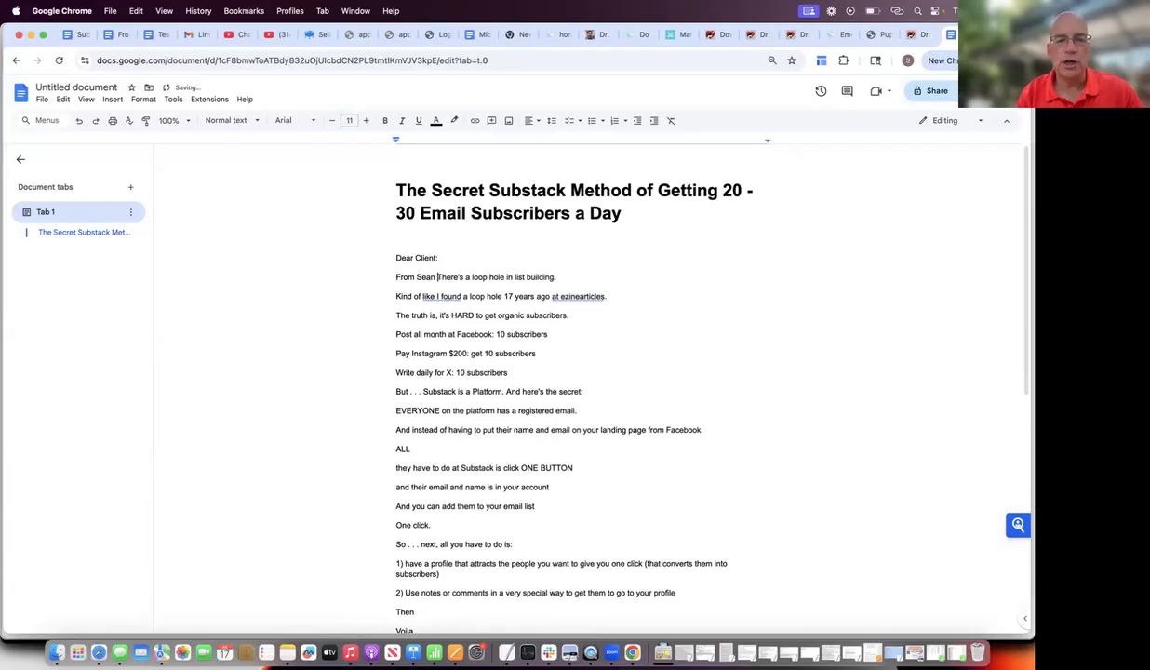
{"action": "key", "text": "Return"}
{"action": "key", "text": "Return"}
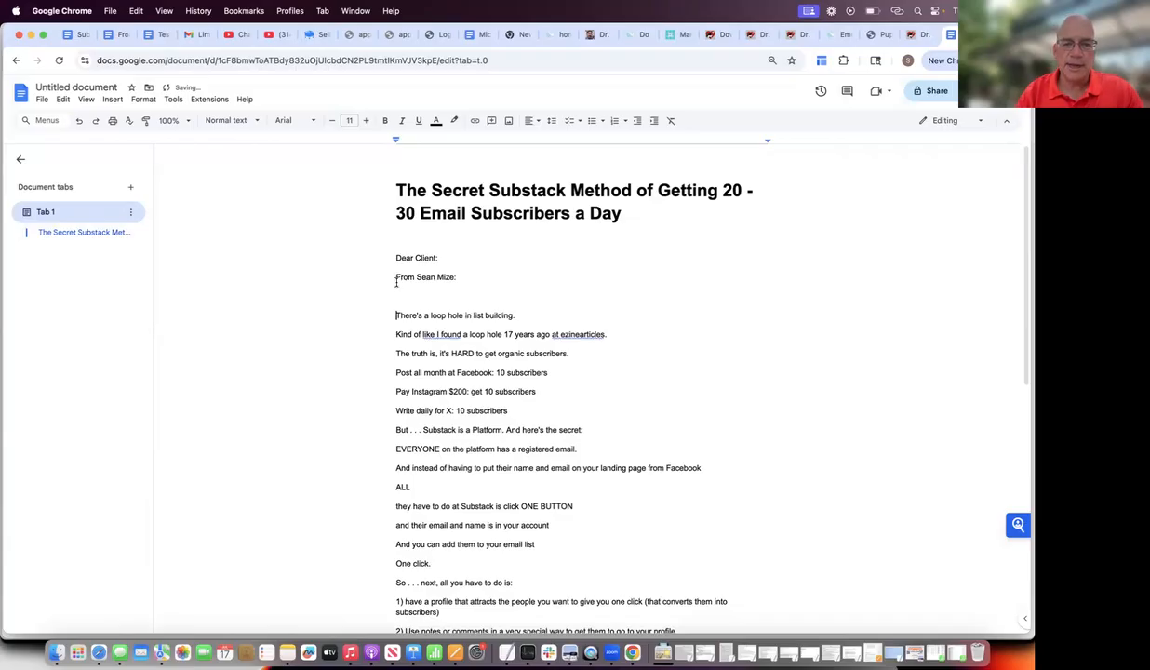
Step: Add a colon after "using the Loophole" and insert an empty line below that paragraph
{"action": "scroll", "coordinate": [501, 399], "scroll_direction": "down", "scroll_amount": 4}
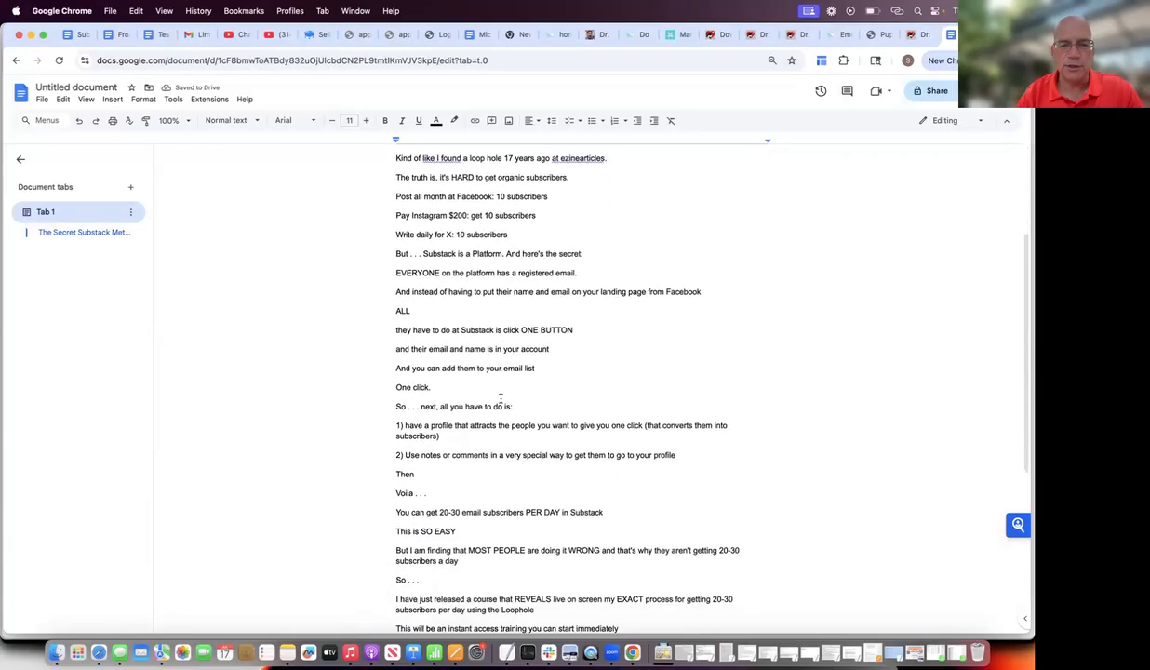
{"action": "scroll", "coordinate": [500, 398], "scroll_direction": "down", "scroll_amount": 5}
{"action": "scroll", "coordinate": [501, 399], "scroll_direction": "down", "scroll_amount": 1}
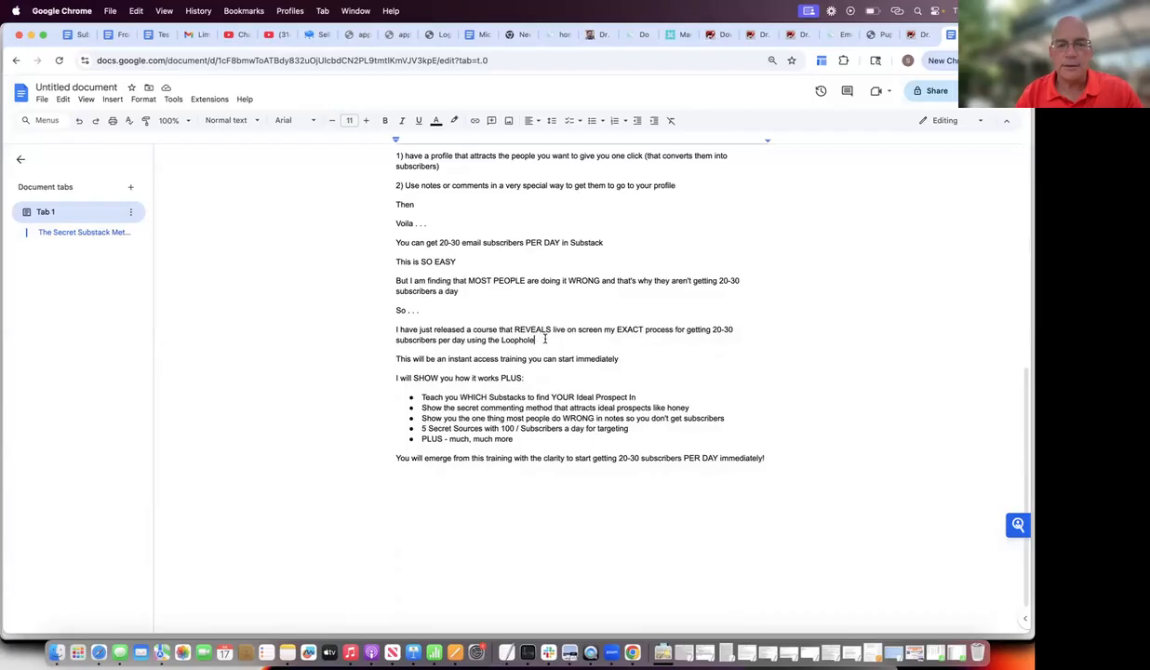
{"action": "type", "text": ":"}
{"action": "key", "text": "Return"}
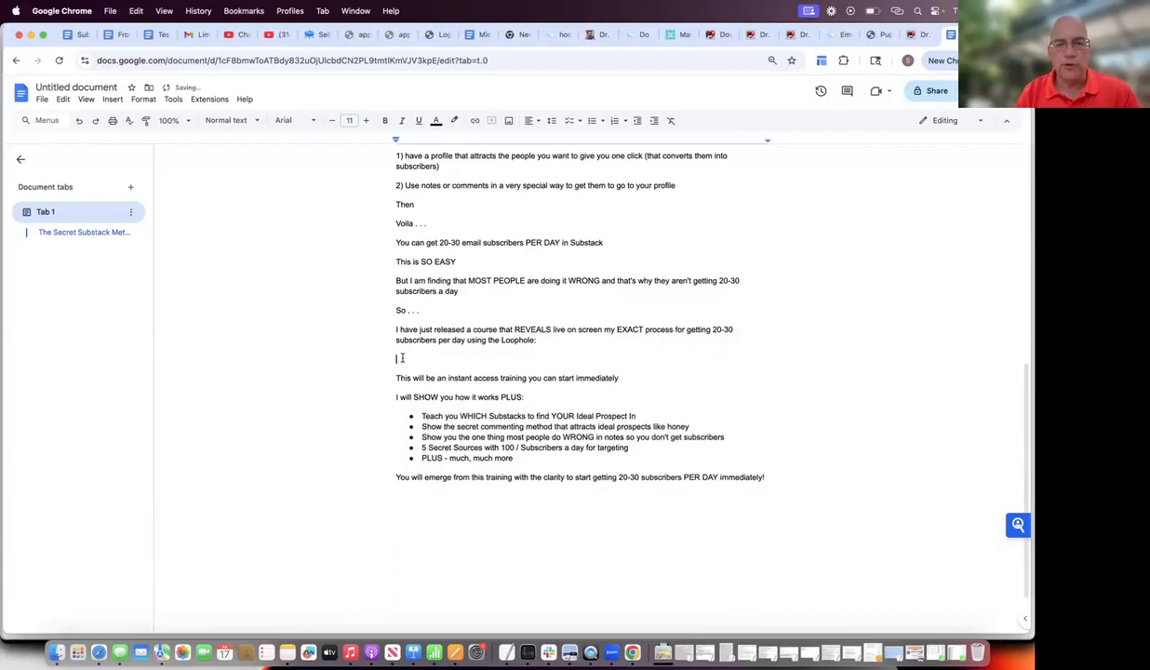
Step: Add an "Order Link:" line below the closing paragraph of the letter, with an empty line under it
{"action": "left_click", "coordinate": [777, 477]}
{"action": "key", "text": "Return"}
{"action": "key", "text": "Return"}
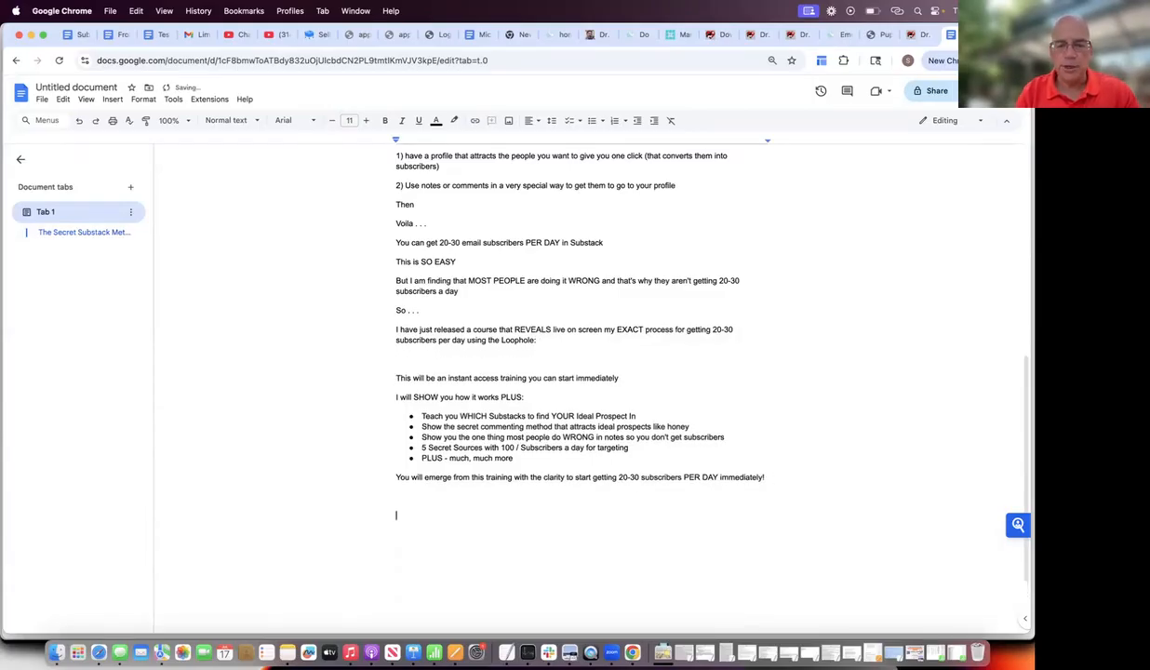
{"action": "type", "text": "Orde"}
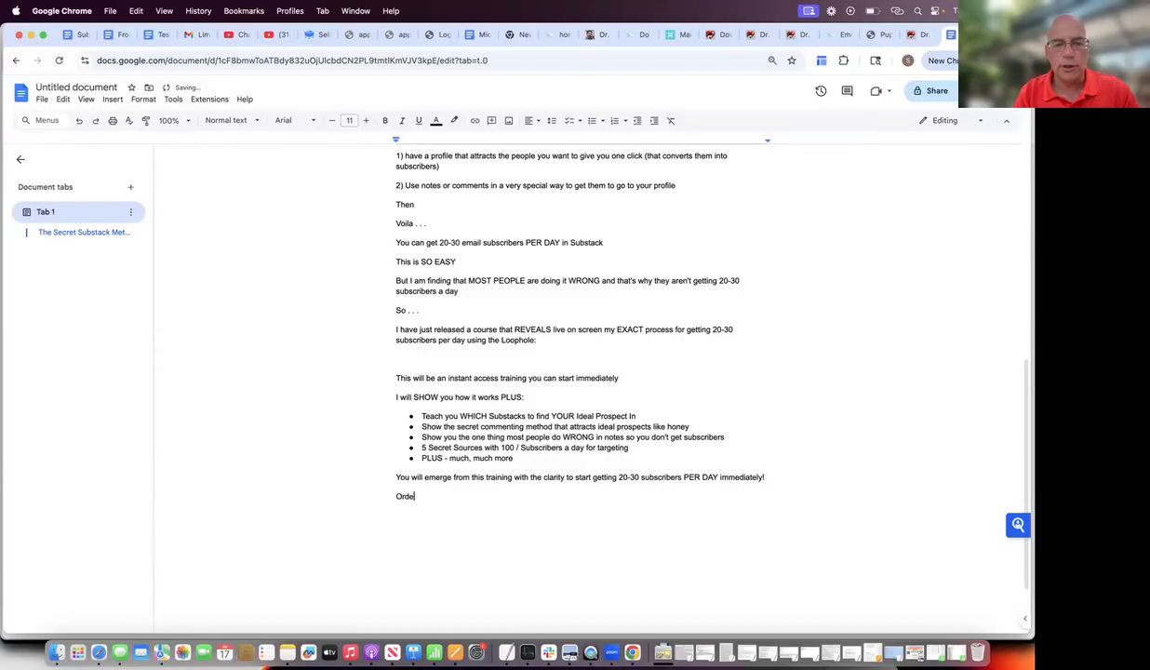
{"action": "type", "text": "r Link:"}
{"action": "key", "text": "Return"}
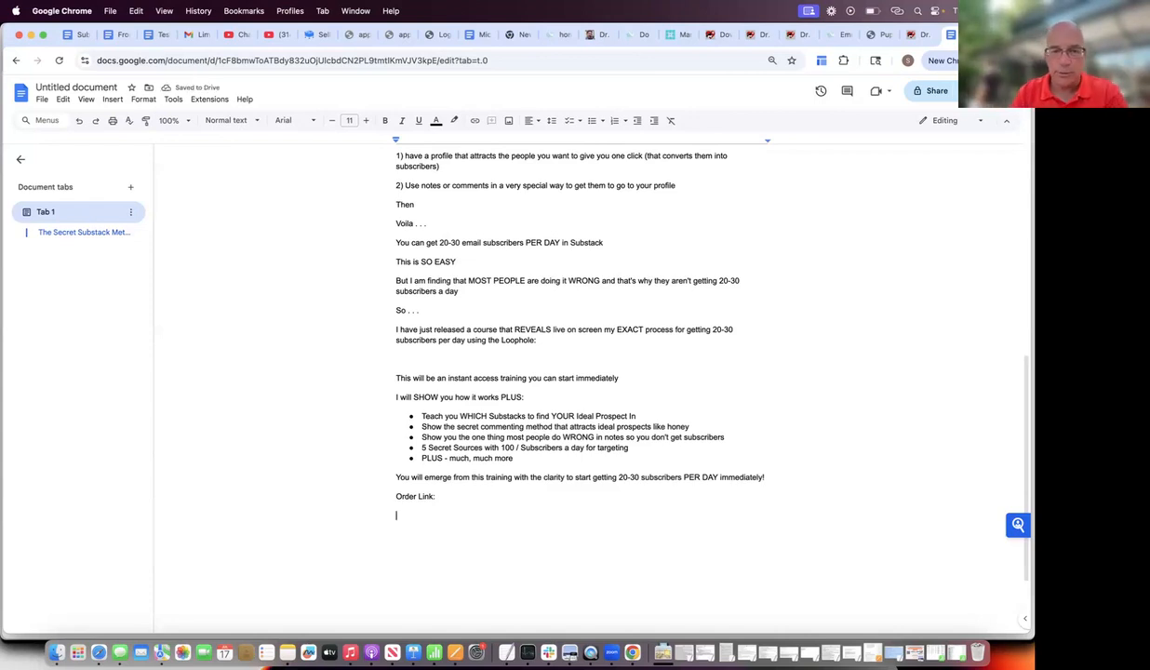
Step: Add the sign-off "To your success," below the order link and the sender's full name on the line under it
{"action": "key", "text": "Return"}
{"action": "type", "text": "To your success,"}
{"action": "key", "text": "Return"}
{"action": "key", "text": "Return"}
{"action": "type", "text": "Sean Mize"}
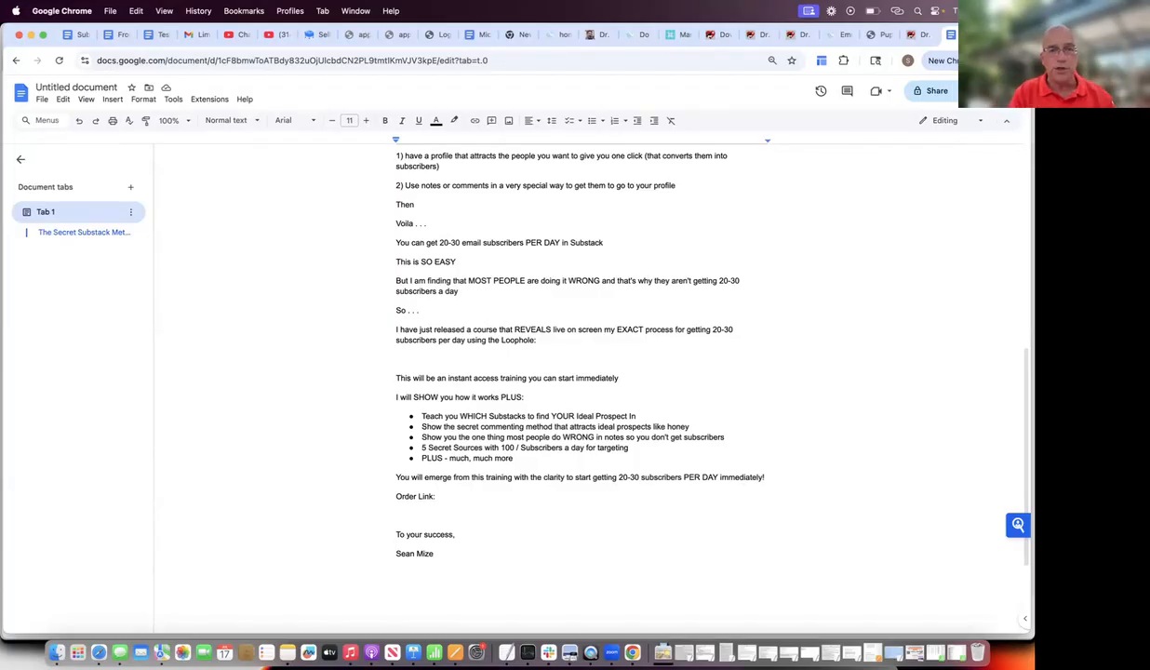
Step: Name the document "The Secret Substack Method of Getting 20 - 30 Email Subscribers a Day"
{"action": "left_click", "coordinate": [82, 89]}
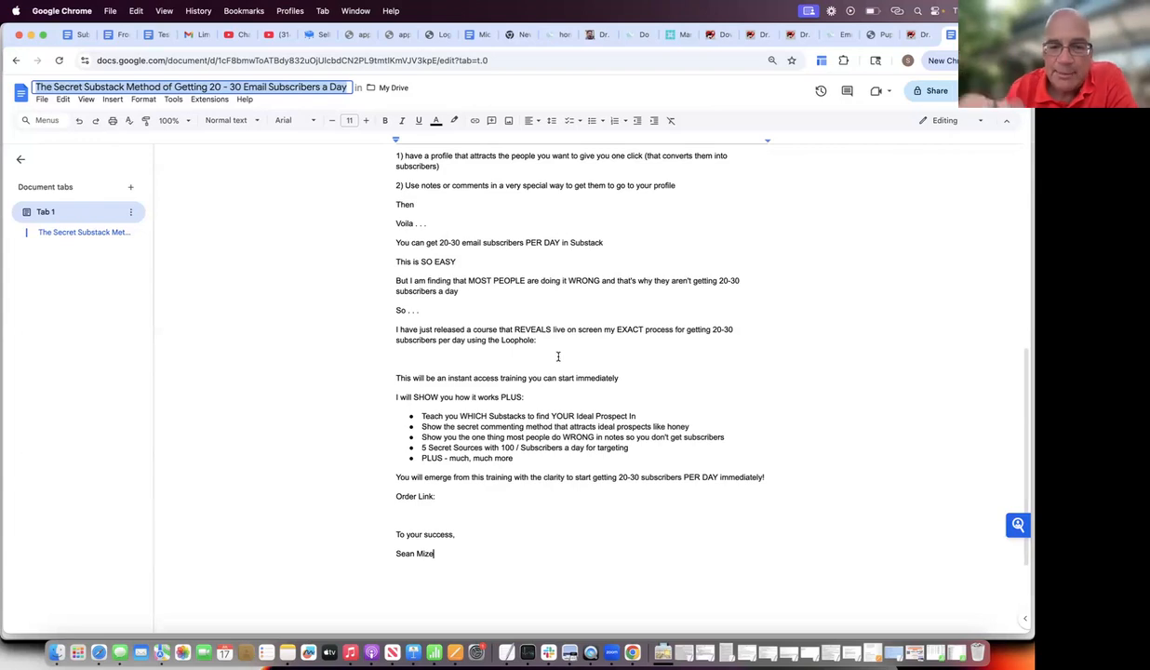
{"action": "scroll", "coordinate": [552, 260], "scroll_direction": "up", "scroll_amount": 5}
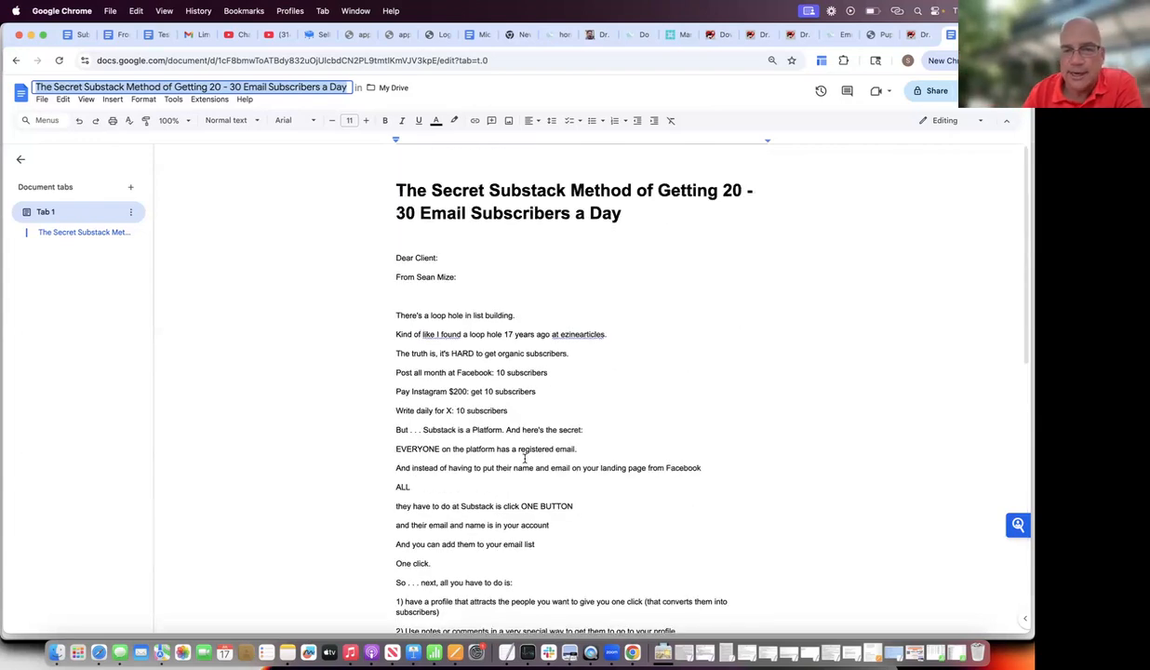
Step: Add the line "What's the investment?" below the paragraph ending "using the Loophole:", separated by an empty line
{"action": "scroll", "coordinate": [525, 458], "scroll_direction": "down", "scroll_amount": 5}
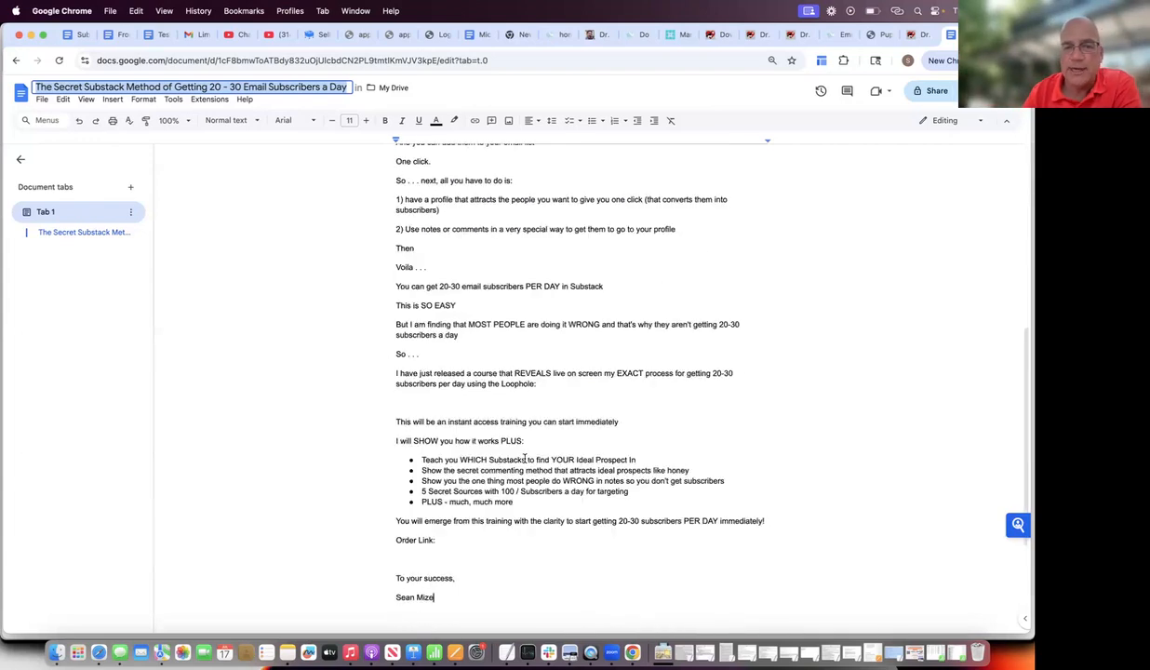
{"action": "left_click", "coordinate": [543, 384]}
{"action": "key", "text": "Return"}
{"action": "key", "text": "Return"}
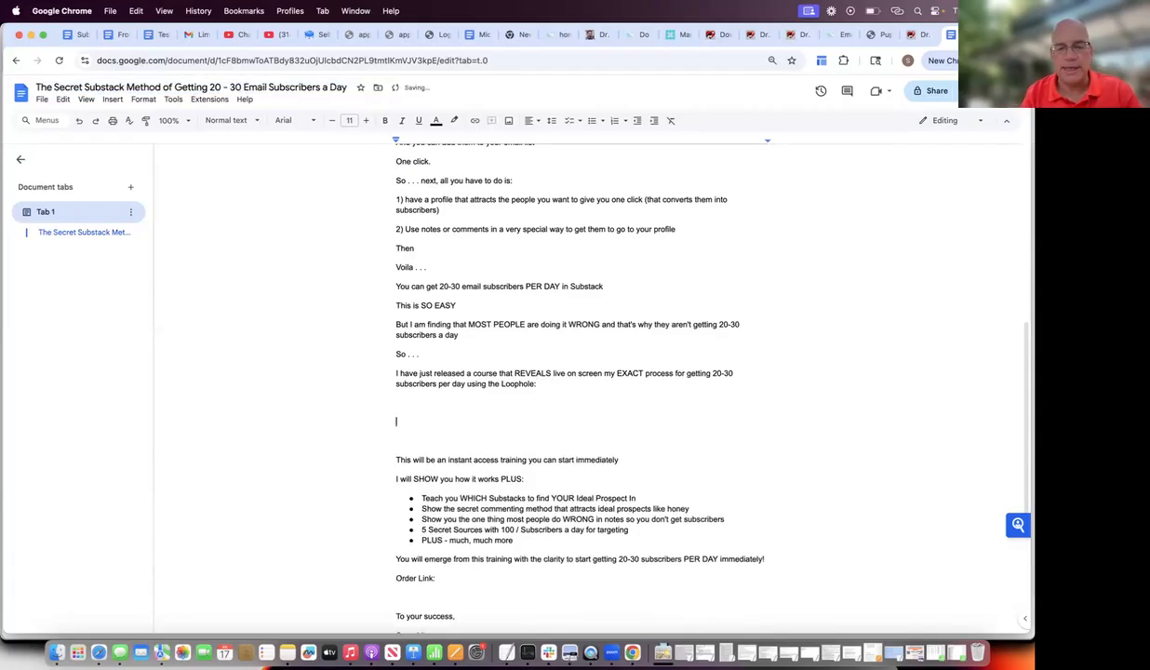
{"action": "type", "text": "What's the investment?"}
{"action": "key", "text": "Return"}
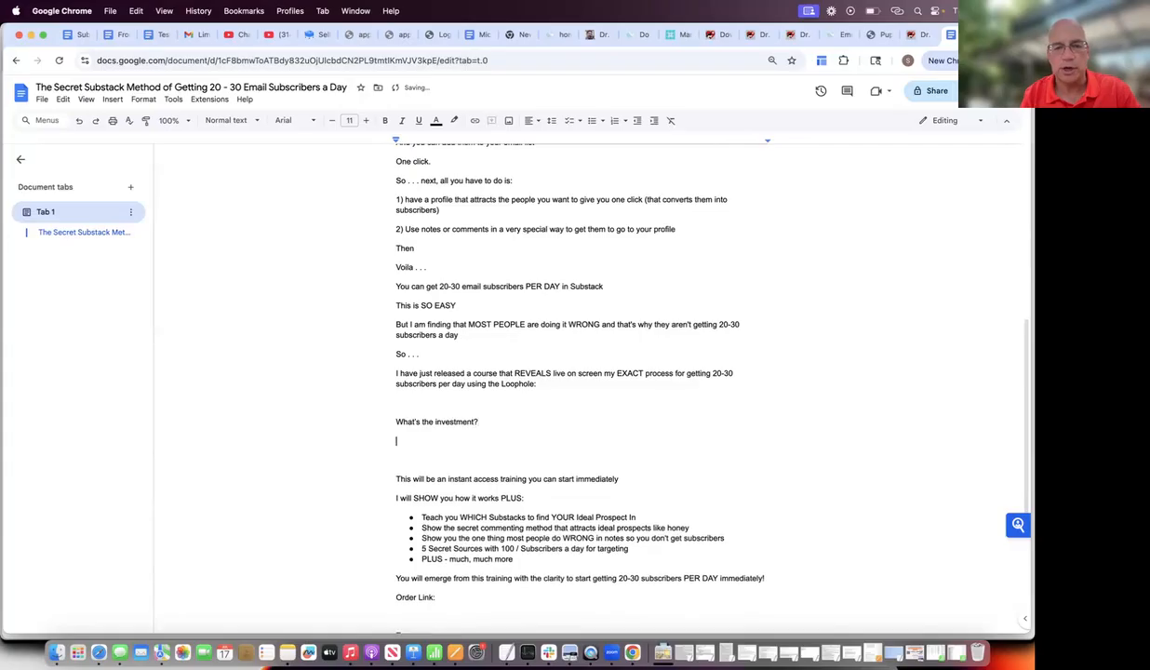
Step: Below the investment question, write "Here's the thing, the value of 20-30 subscribers a day is easily $200 - $300 a day -"
{"action": "type", "text": "Here's the thi"}
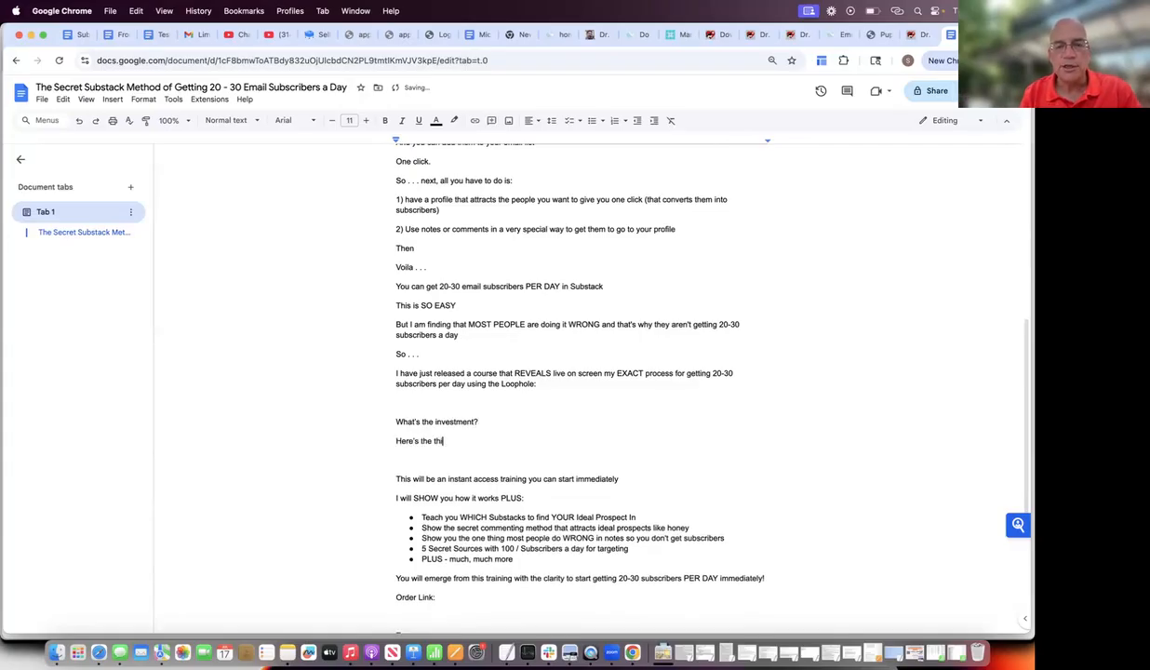
{"action": "type", "text": "ng, the value of 20-30 subscribers "}
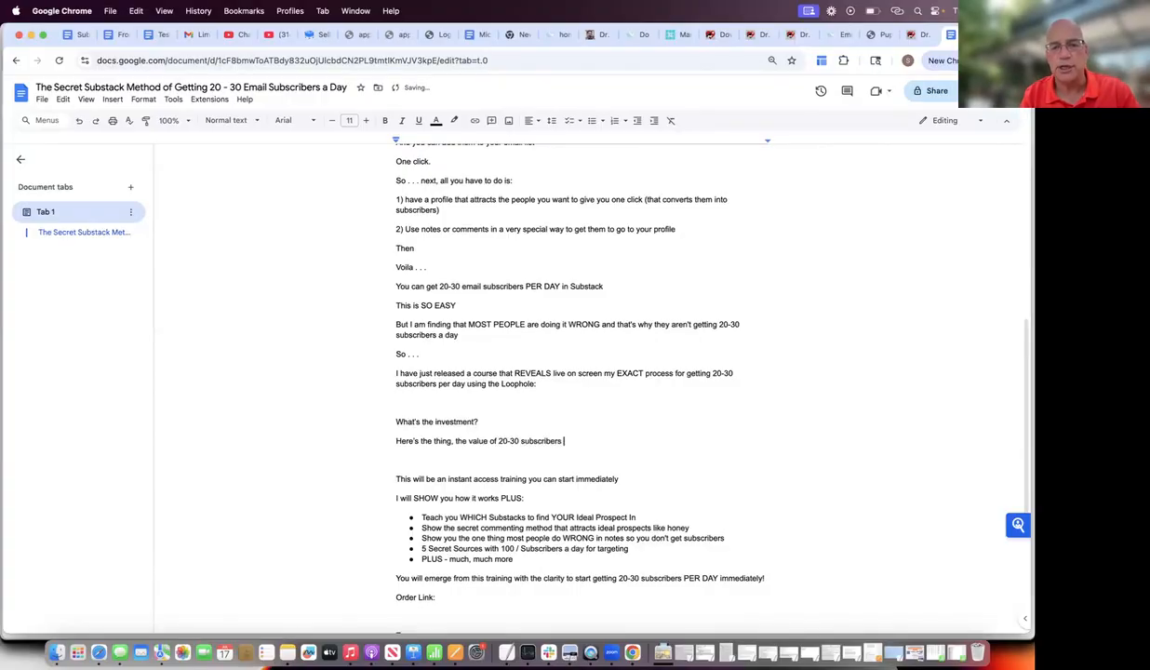
{"action": "type", "text": "a day is easily "}
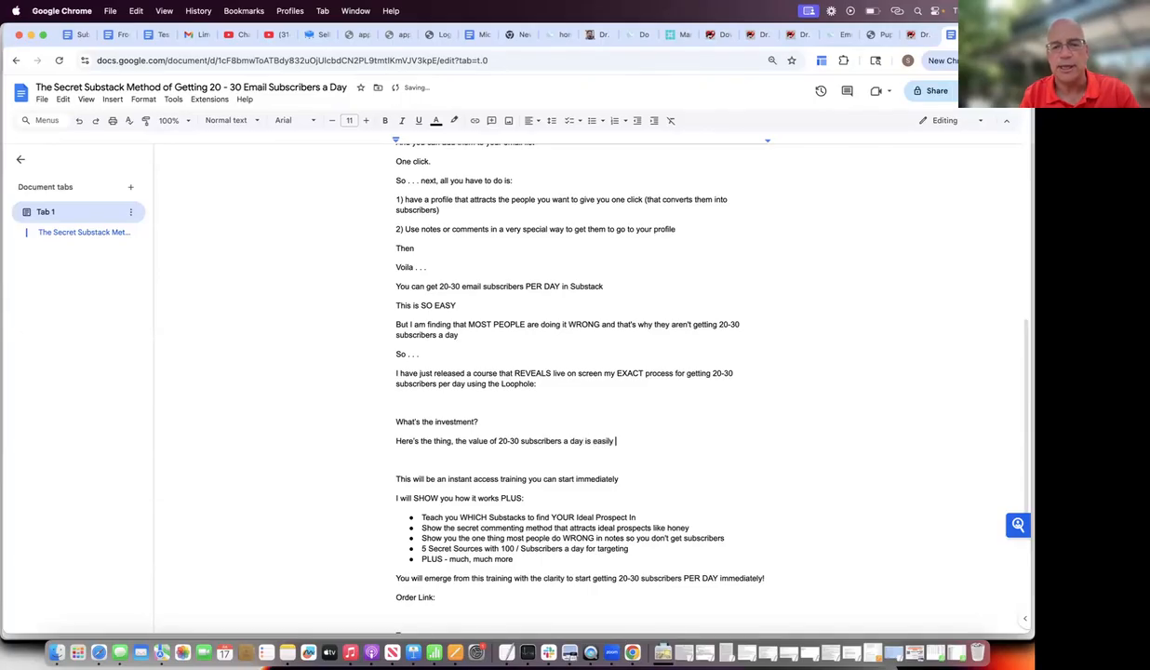
{"action": "type", "text": "$200 - $300 a day -"}
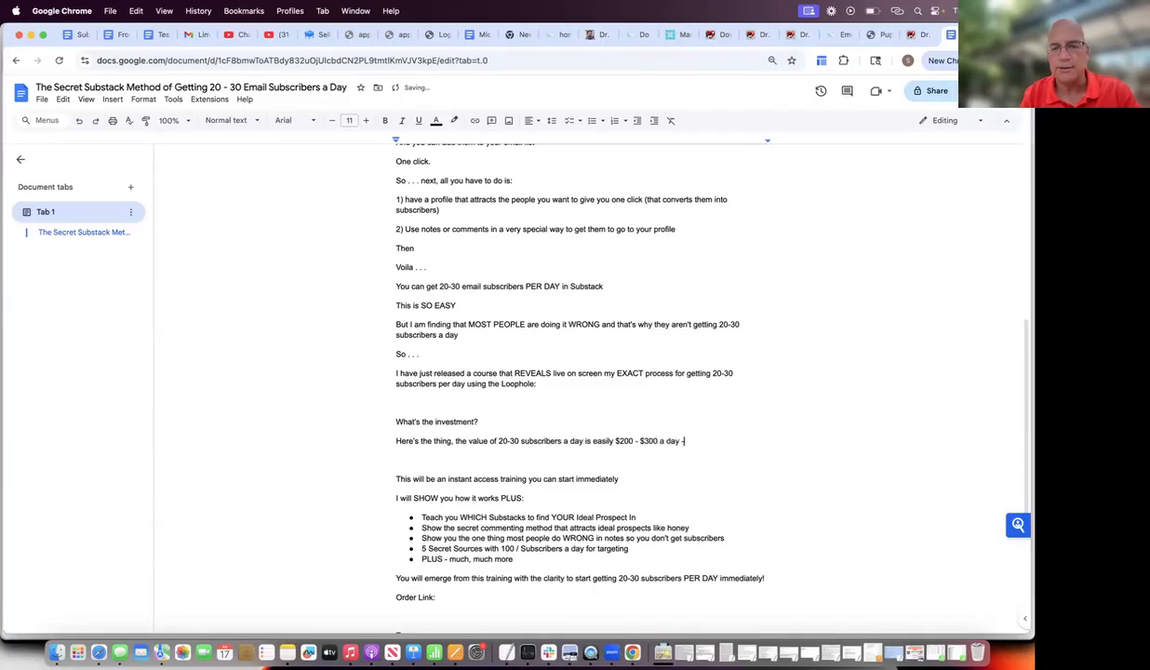
Step: Add the lines "That's $6000 a month" and "Even at $1 a subscriber, that's $600 a month" below the subscriber value sentence
{"action": "key", "text": "Return"}
{"action": "type", "text": "That's $6000 a month"}
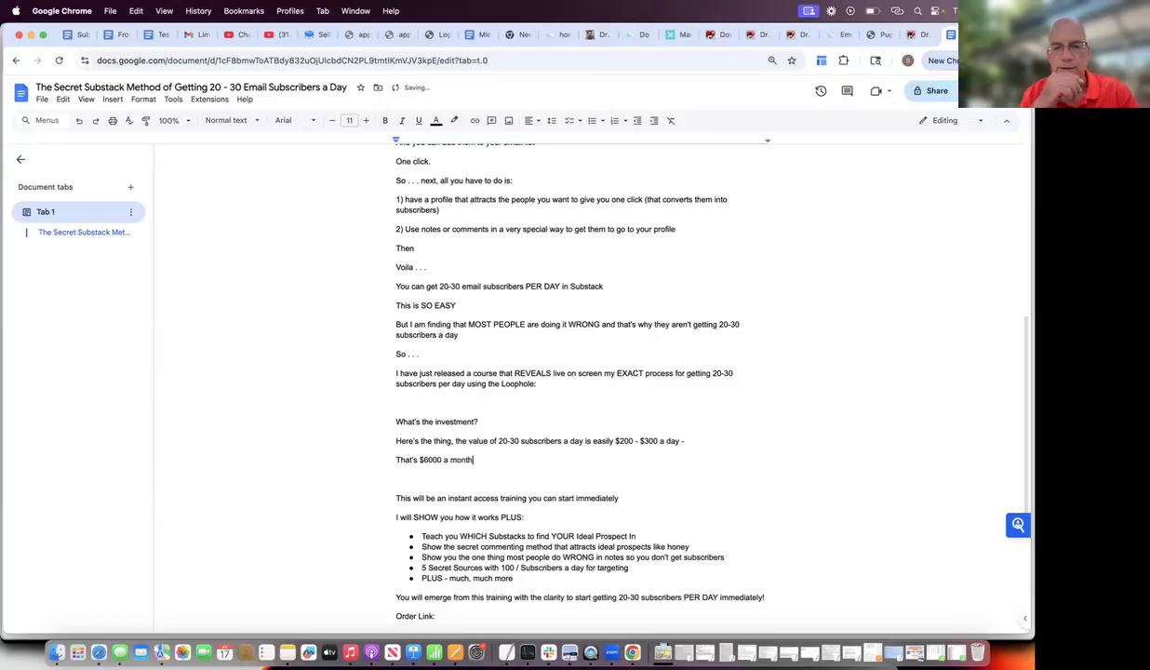
{"action": "key", "text": "Return"}
{"action": "type", "text": "Even a"}
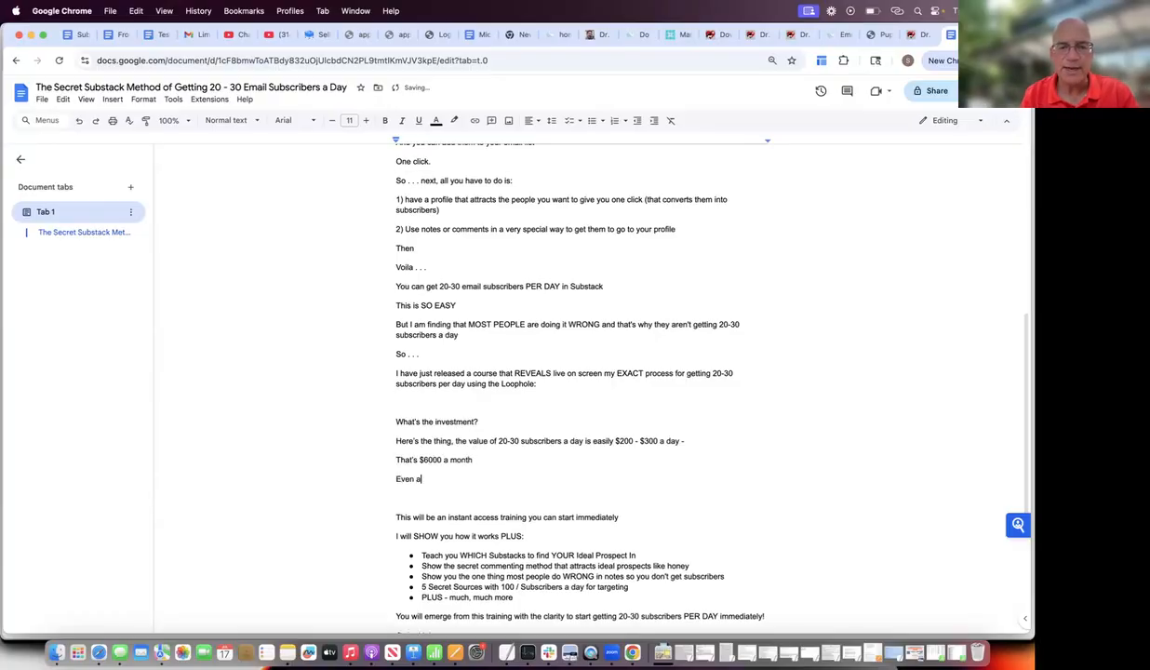
{"action": "type", "text": "t $1 a subscriber"}
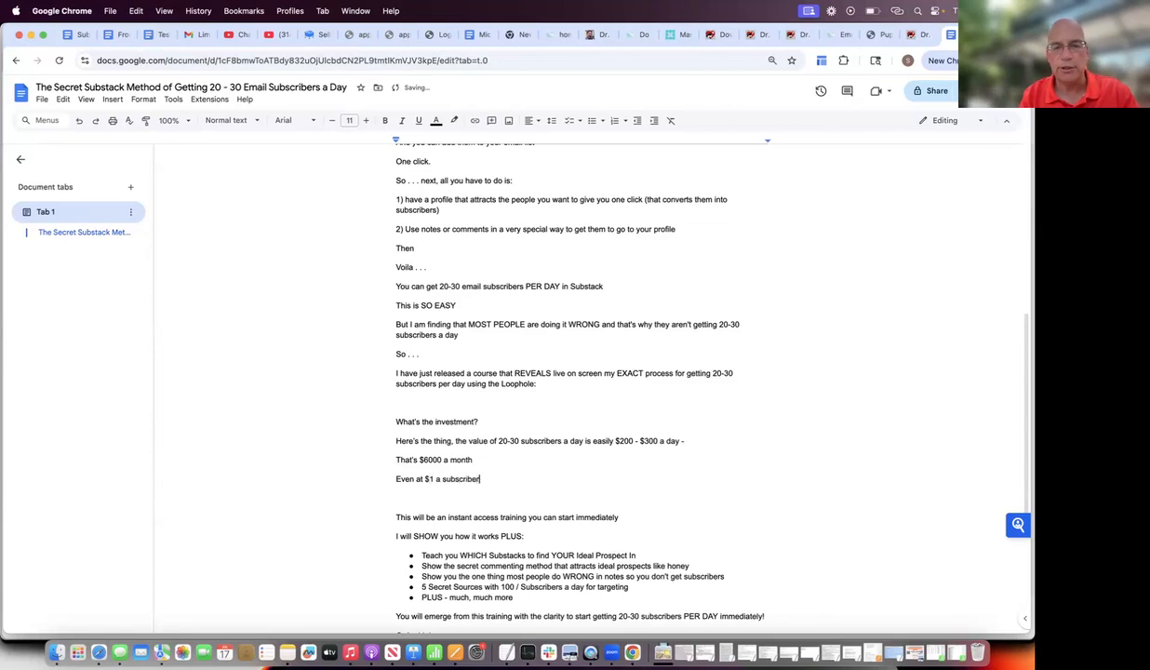
{"action": "type", "text": ", that's "}
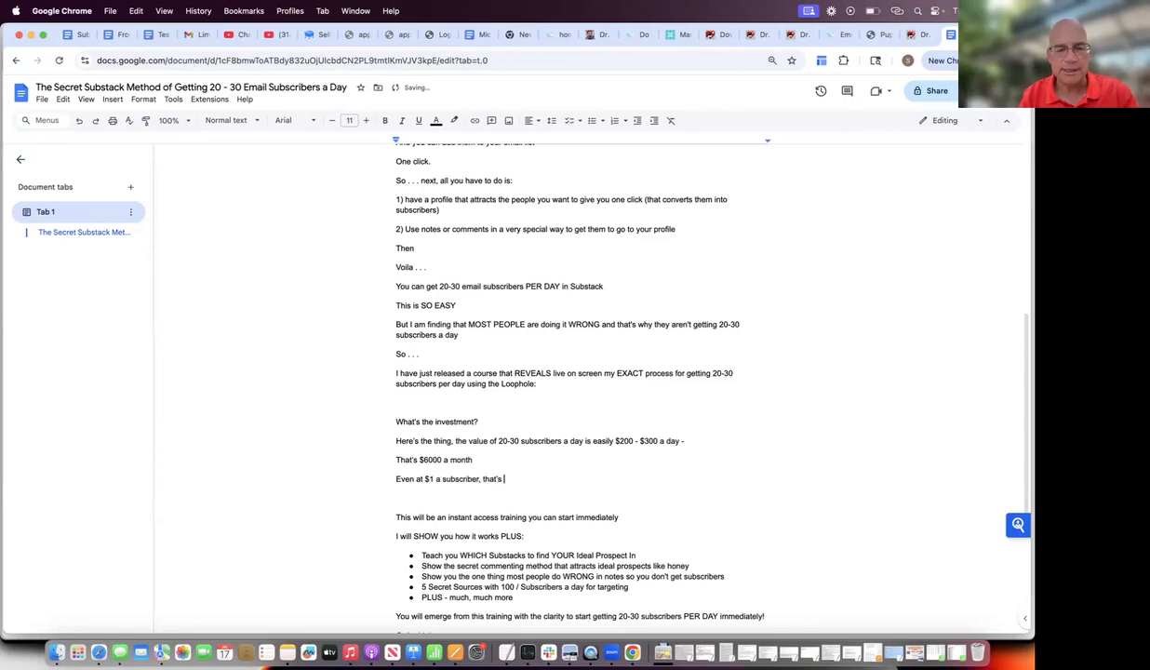
{"action": "type", "text": "$600 a month"}
Step: Add the line "But . . . I want this to be a no-brainer for you" below the $600 a month line
{"action": "key", "text": "Return"}
{"action": "type", "text": "But . . . I want this to be a no-brainer f"}
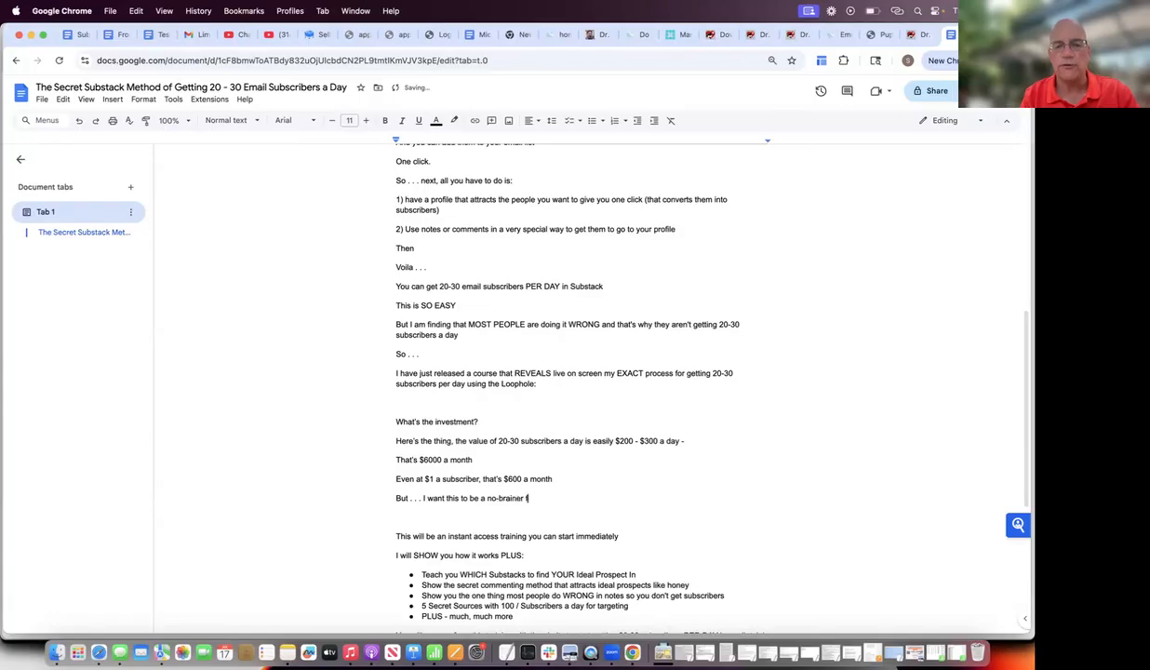
{"action": "type", "text": "or you"}
Step: Add the price contrast lines "So instead of $6000" and "Instead of $600" below the no-brainer line
{"action": "key", "text": "Return"}
{"action": "type", "text": "So"}
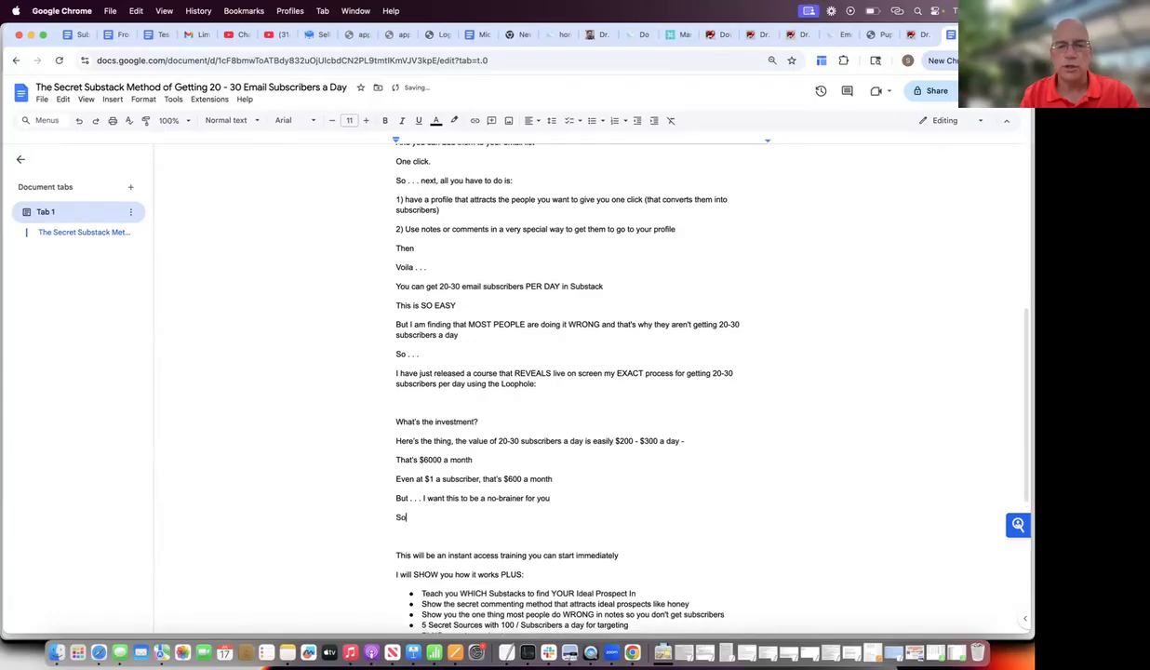
{"action": "type", "text": " instead of $6000"}
{"action": "key", "text": "Return"}
{"action": "type", "text": "Instee"}
{"action": "type", "text": "d of "}
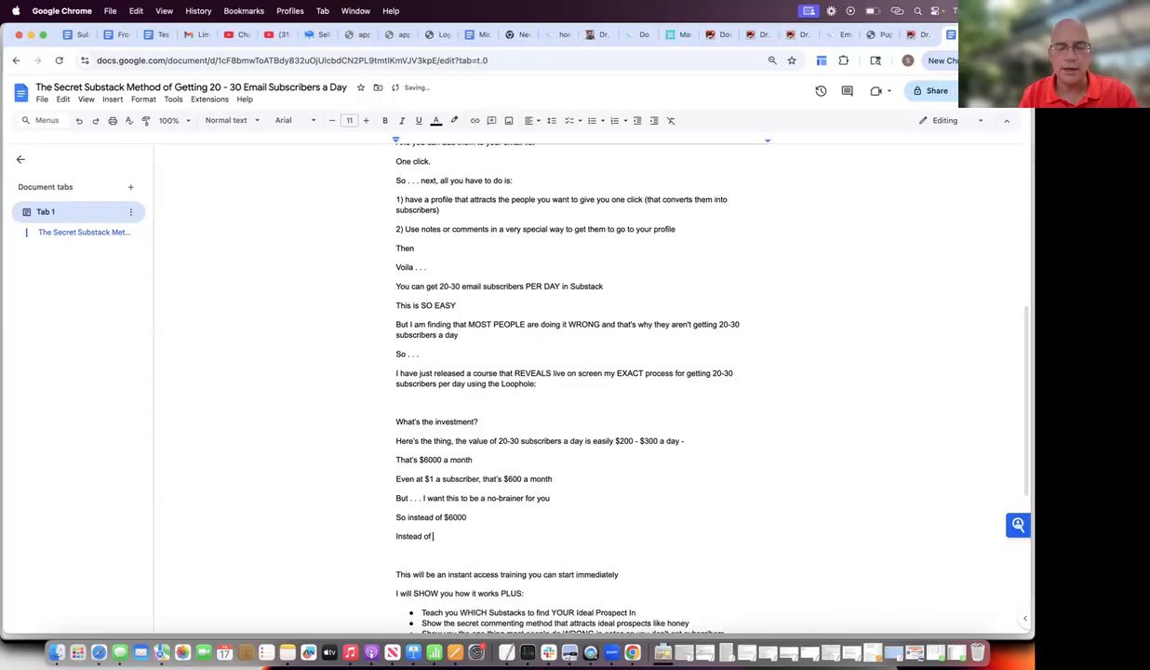
{"action": "type", "text": "$6000"}
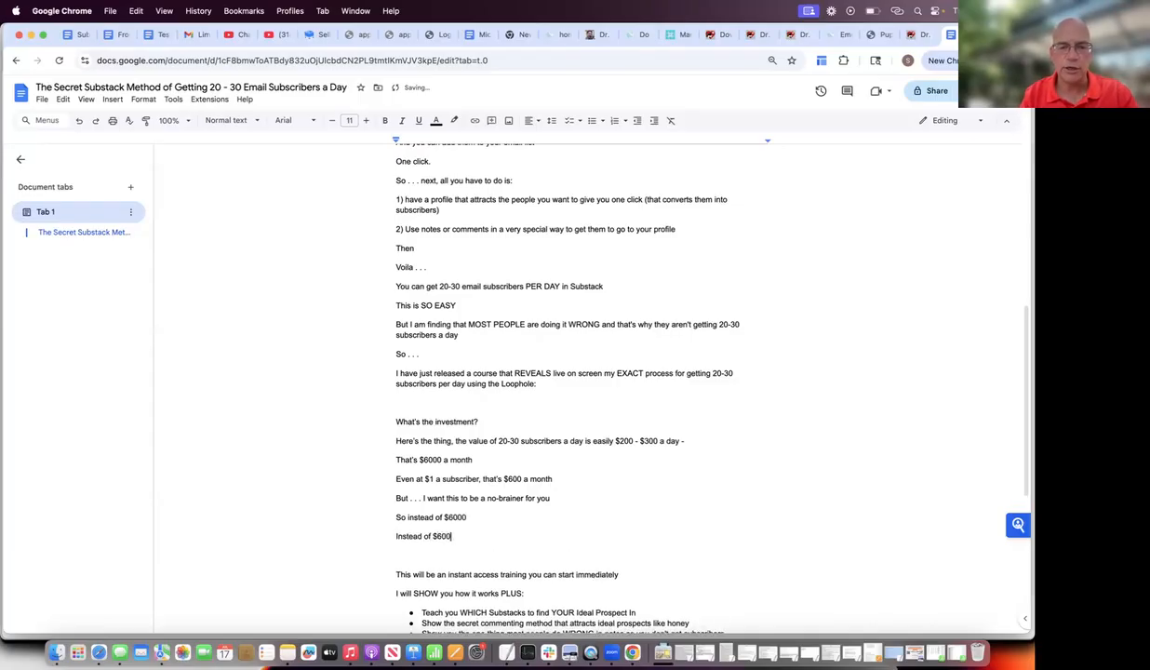
Step: Finish the investment section with the line "You'll invest just $100 here:"
{"action": "key", "text": "Return"}
{"action": "type", "text": "You'll inve"}
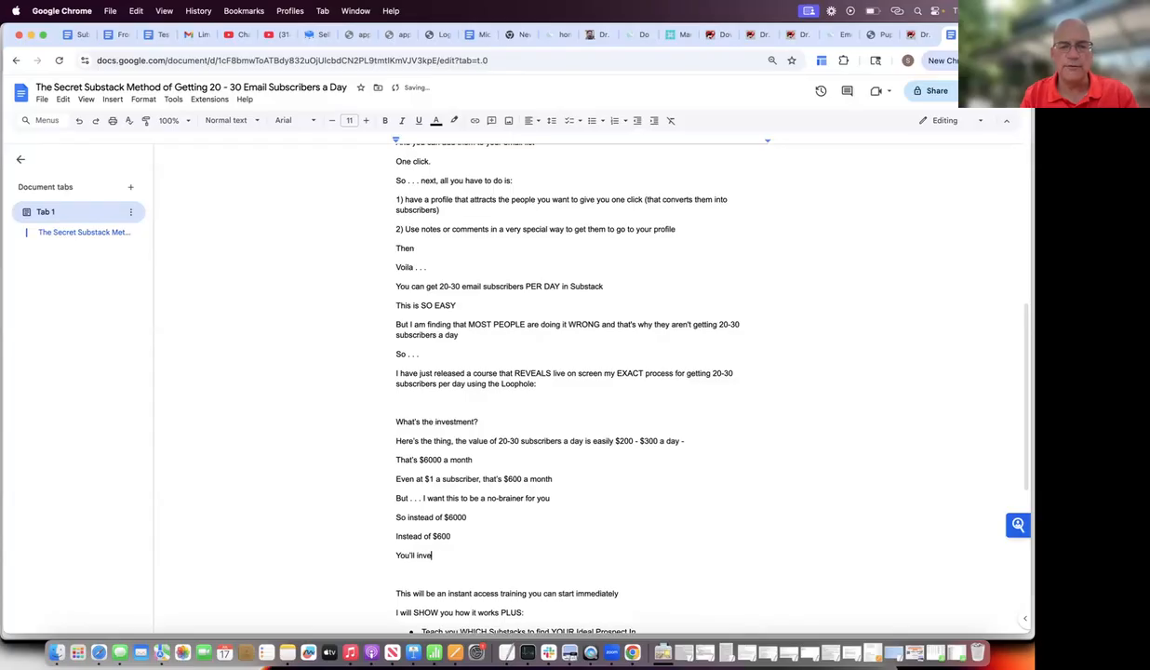
{"action": "type", "text": "st just $1"}
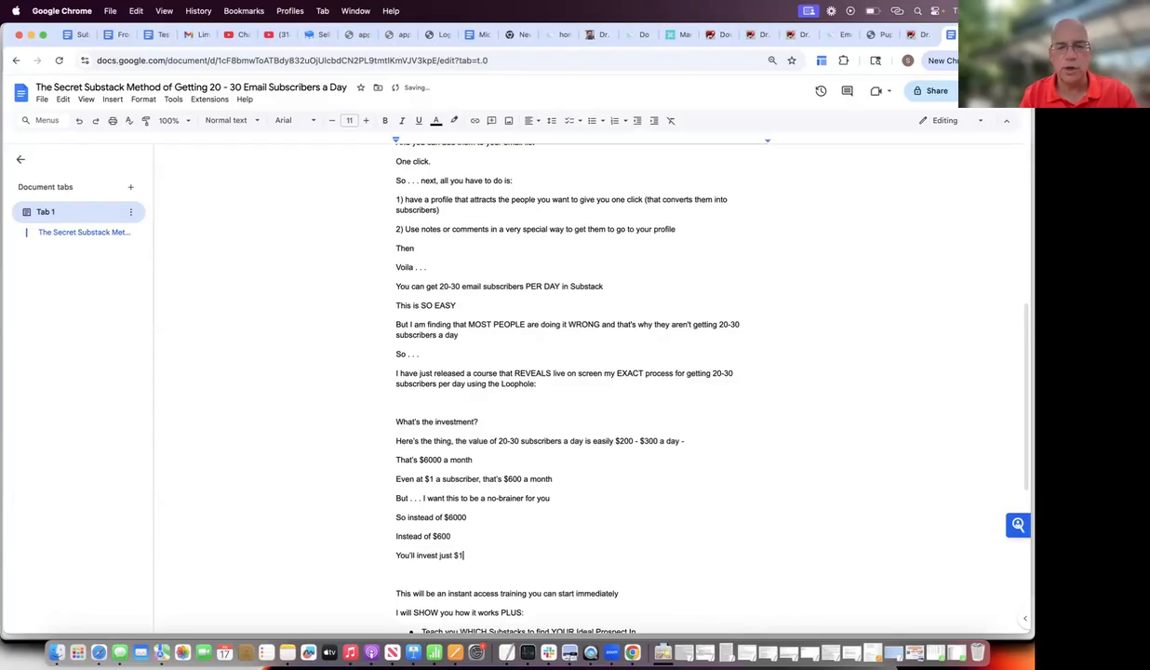
{"action": "type", "text": "00 here:"}
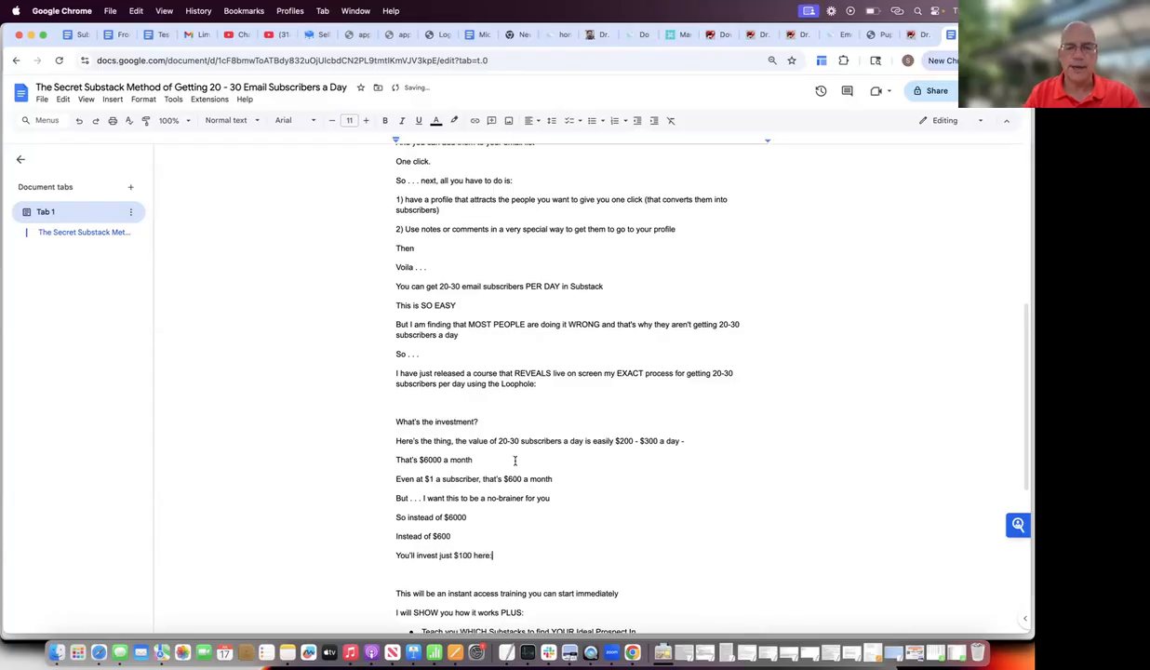
Step: Below the signature, start a postscript: "P.S. If you are reading way down here at the bottom, maybe that means you aren't sure . . ."
{"action": "scroll", "coordinate": [497, 444], "scroll_direction": "down", "scroll_amount": 5}
{"action": "left_click", "coordinate": [395, 486]}
{"action": "type", "text": "P.S. I"}
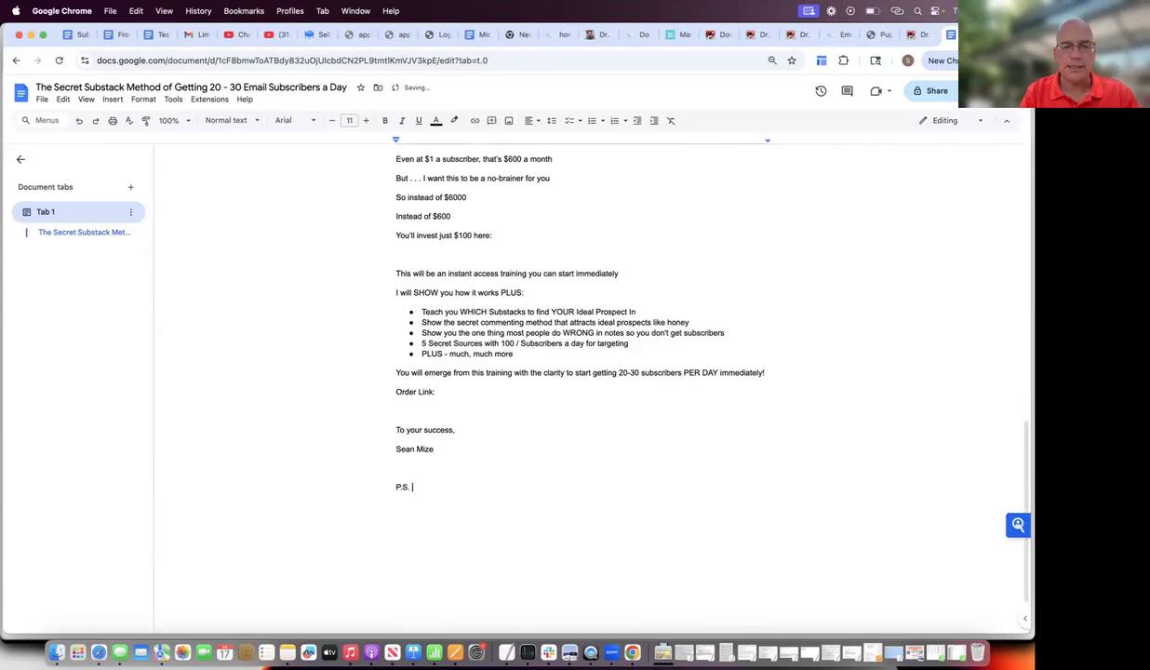
{"action": "type", "text": "f you are"}
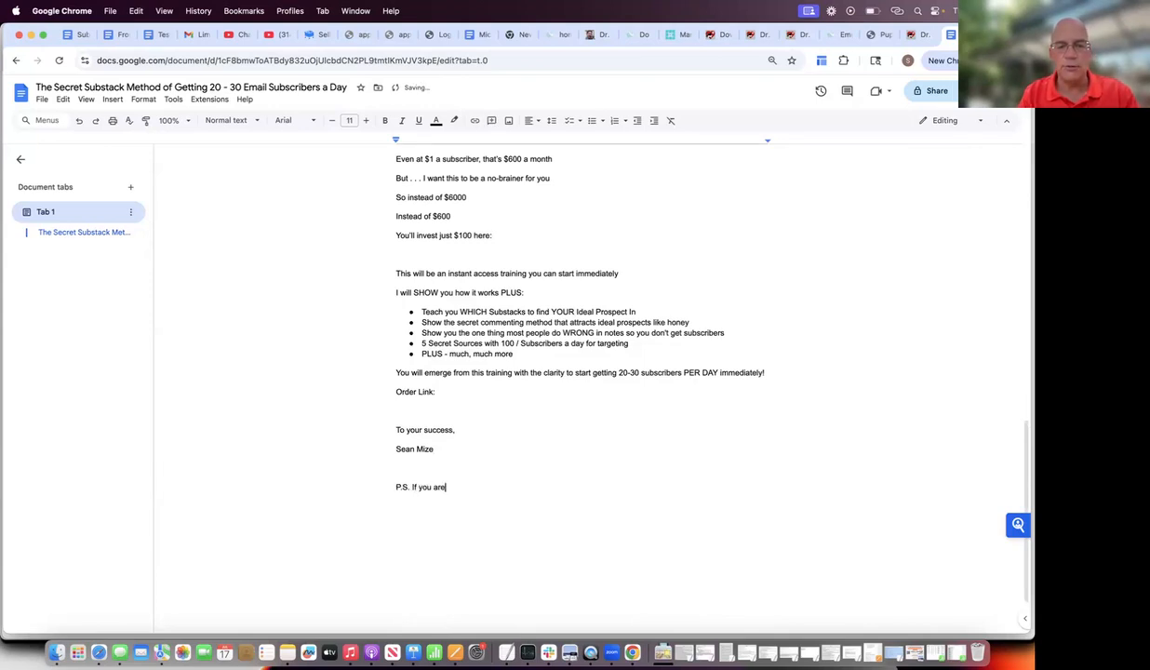
{"action": "type", "text": " reading way do"}
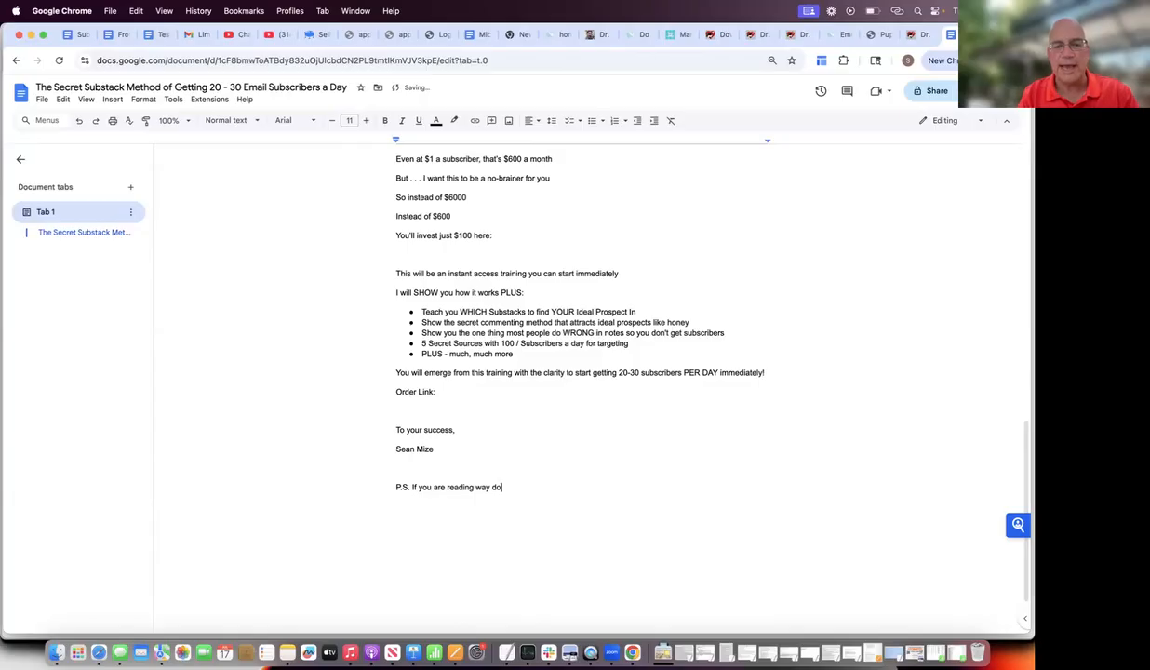
{"action": "type", "text": "wn here at the bottom, maybe that means you aren't s"}
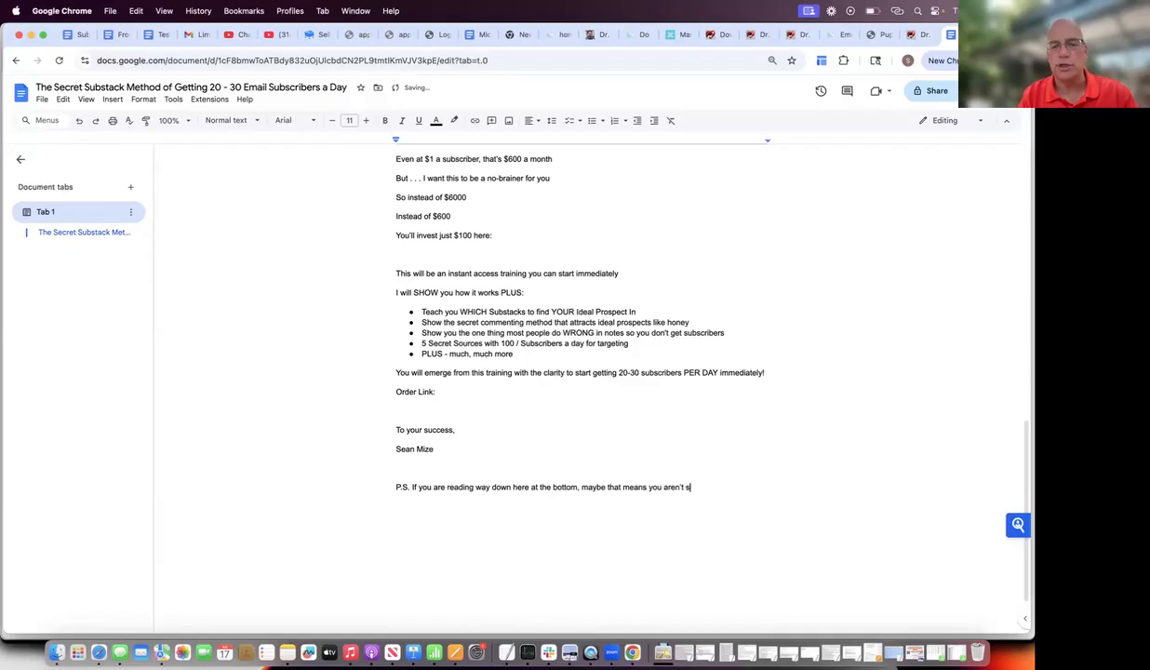
Step: Continue the postscript on its own line with "If that's the case, I want to re - assure you personally:"
{"action": "type", "text": "f that"}
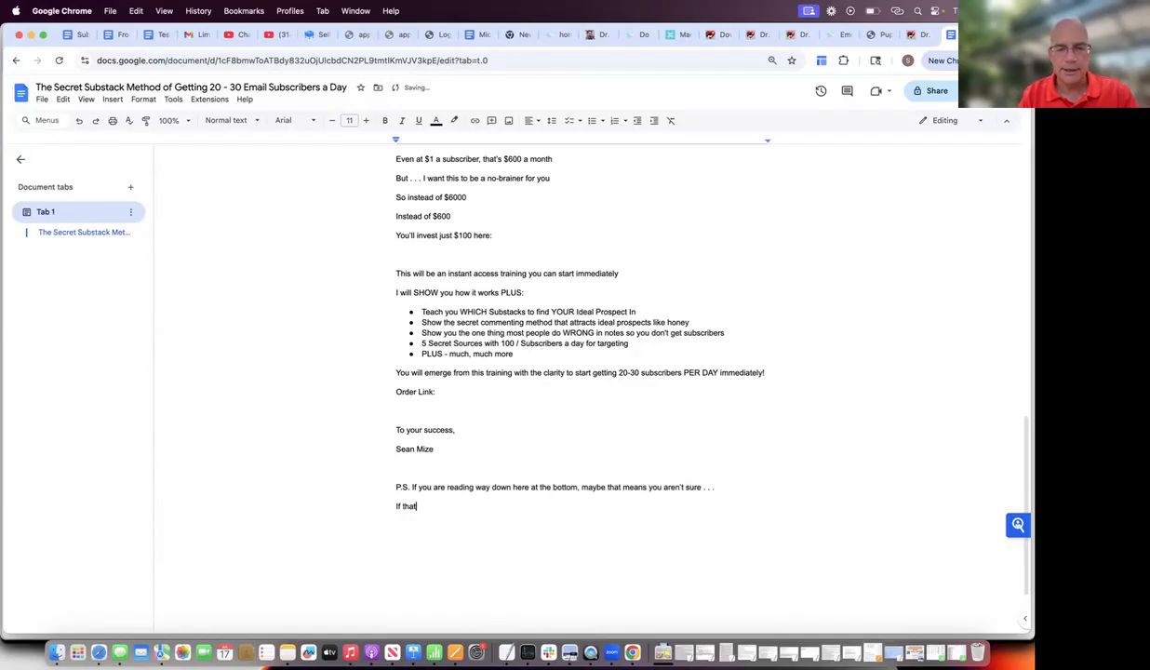
{"action": "type", "text": "'s the "}
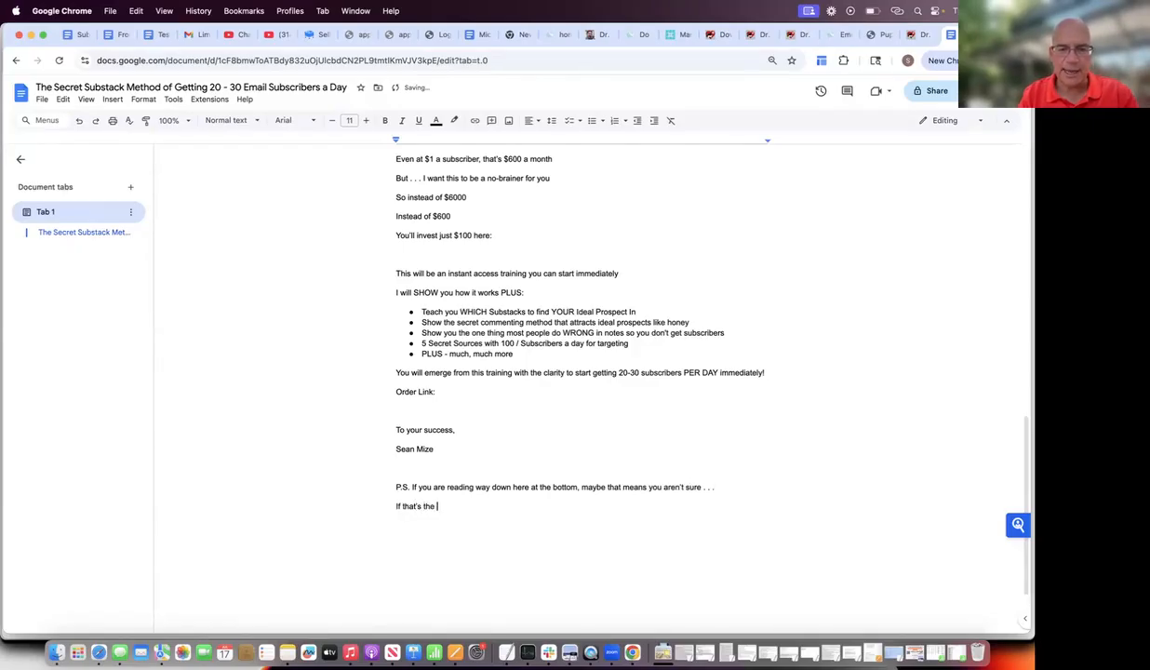
{"action": "type", "text": "case, i w"}
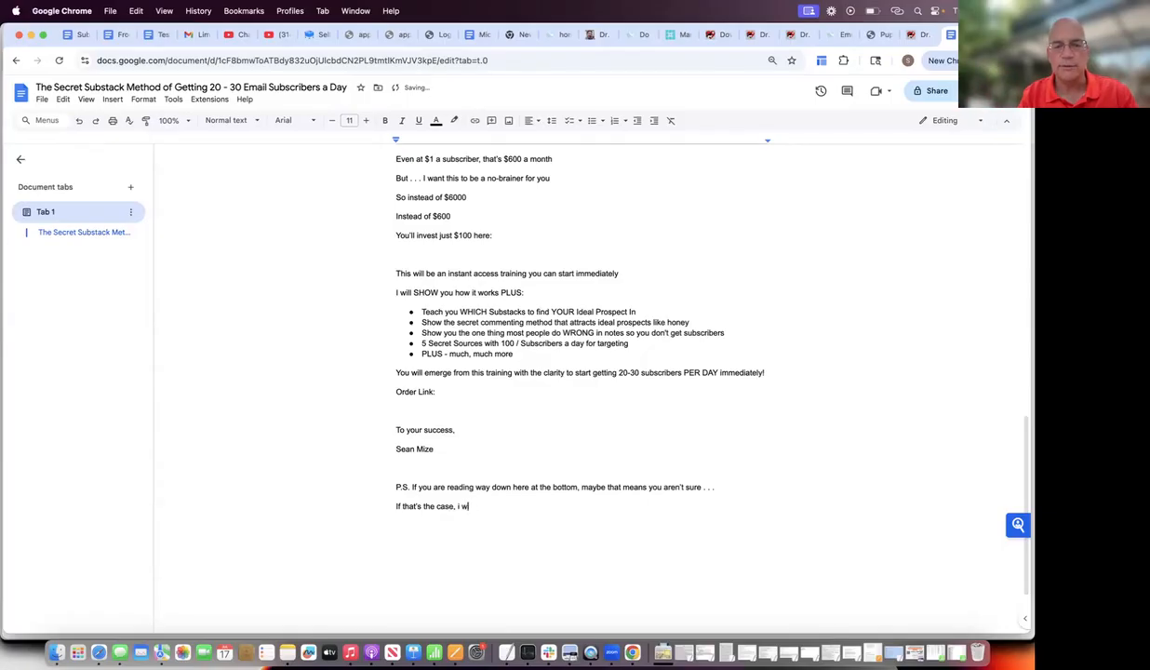
{"action": "type", "text": "ant to re"}
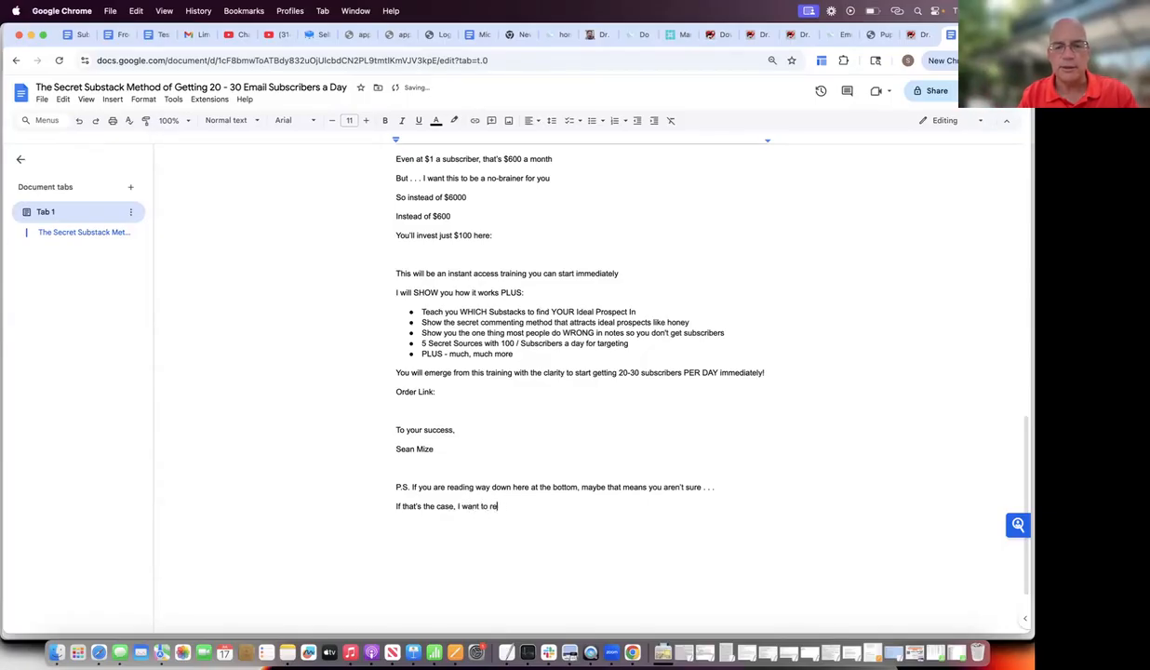
{"action": "type", "text": " - assure you "}
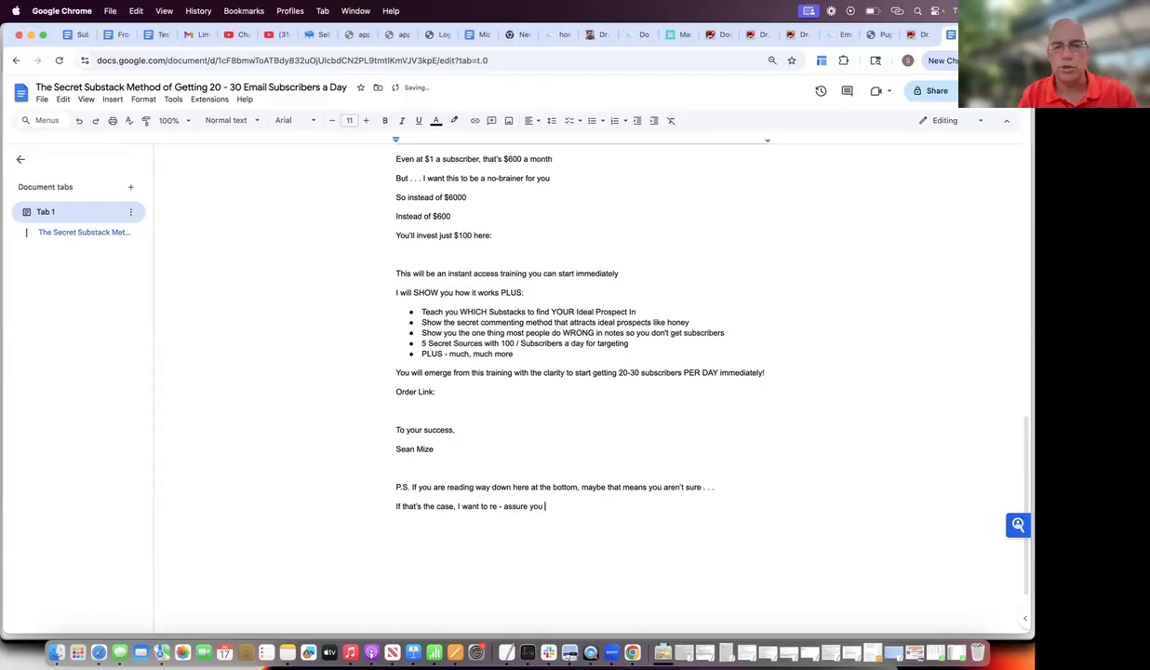
{"action": "type", "text": "personally:"}
Step: Add the postscript line "Not only have I personally generated 20-30 subscribers a day in just 15-30 minutes a day on Substack . . ."
{"action": "key", "text": "Return"}
{"action": "type", "text": "Not only have I personally generated 20-30"}
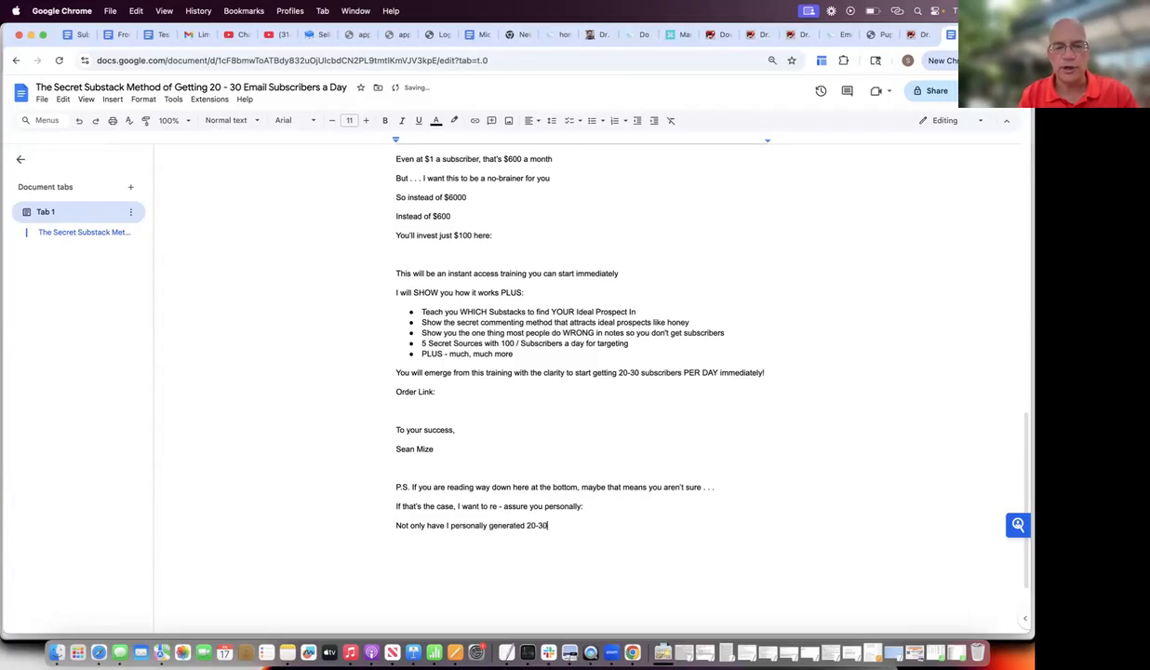
{"action": "type", "text": " subscribers a"}
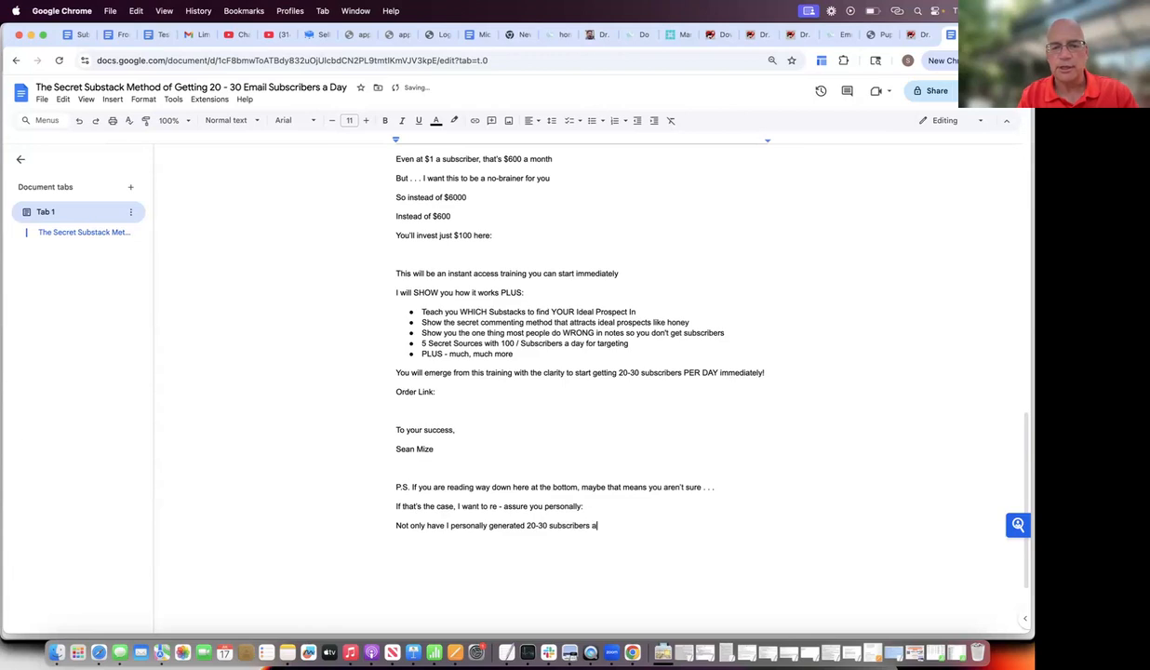
{"action": "type", "text": " day in just 1"}
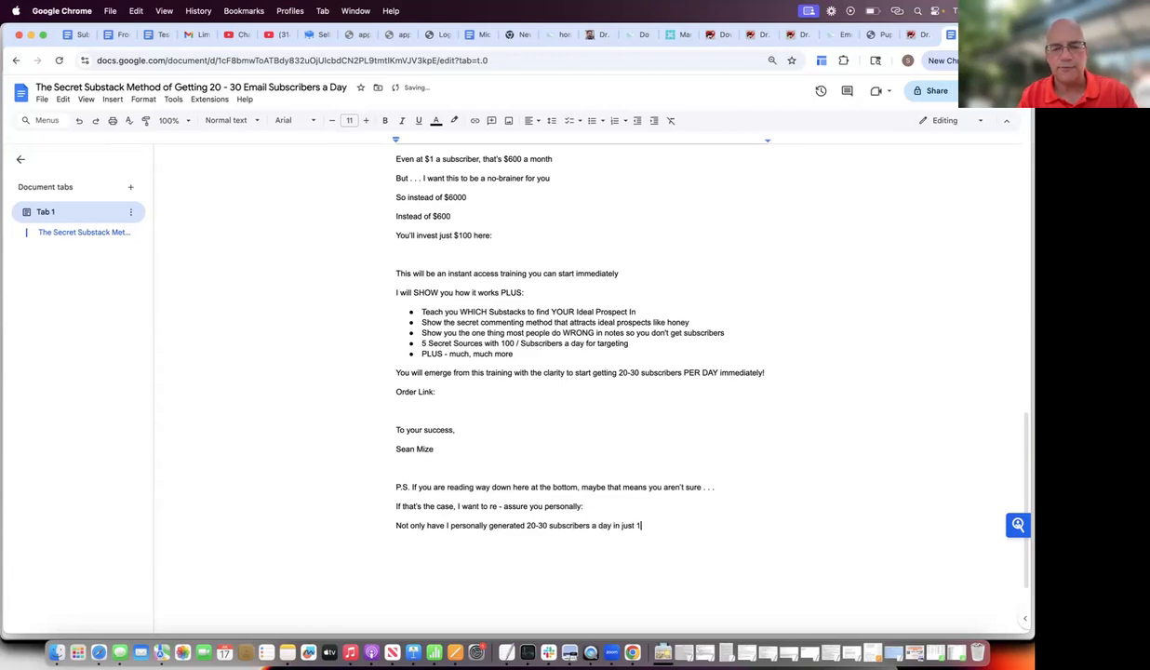
{"action": "type", "text": "5-30 minutes "}
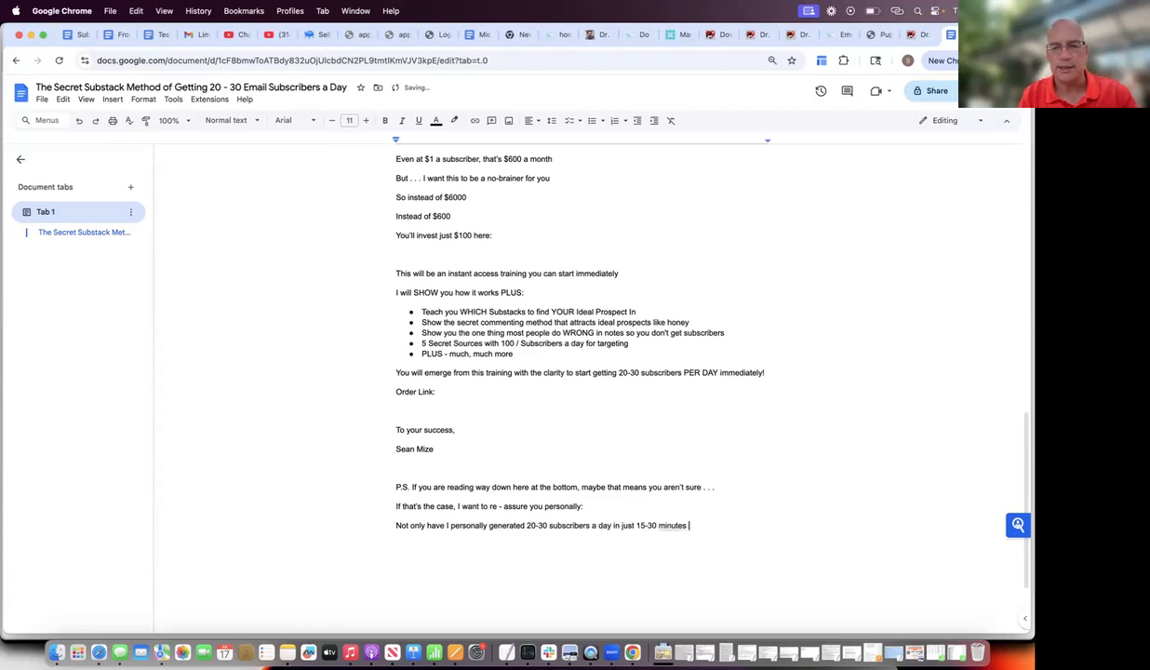
{"action": "type", "text": "a day "}
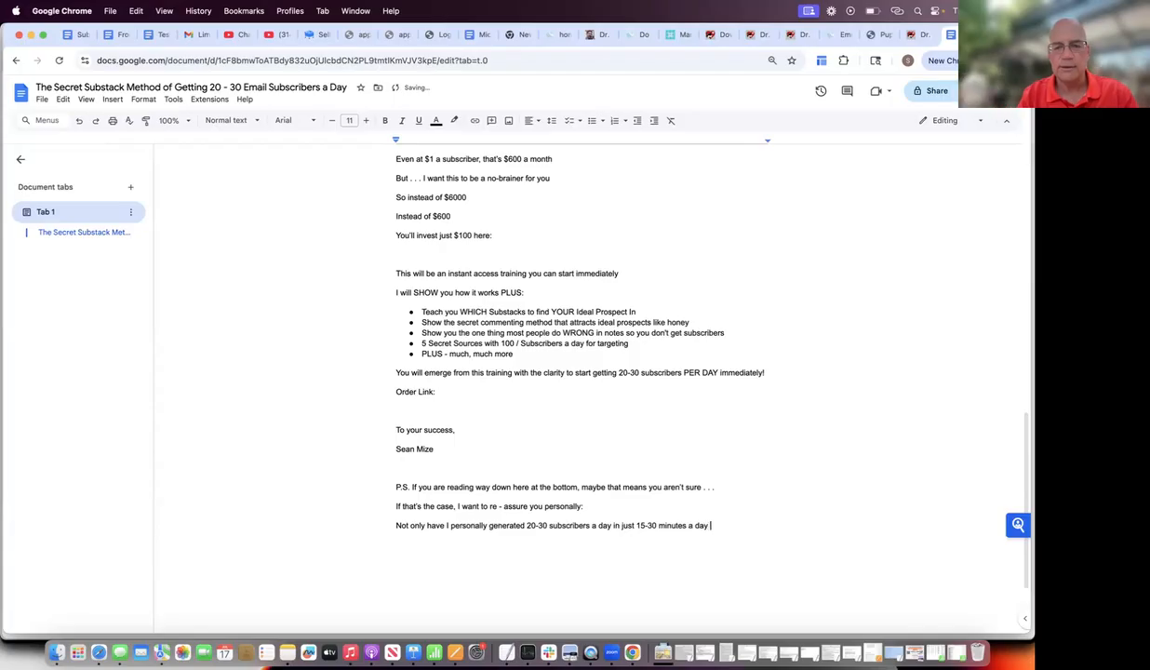
{"action": "type", "text": "on Substack . . ."}
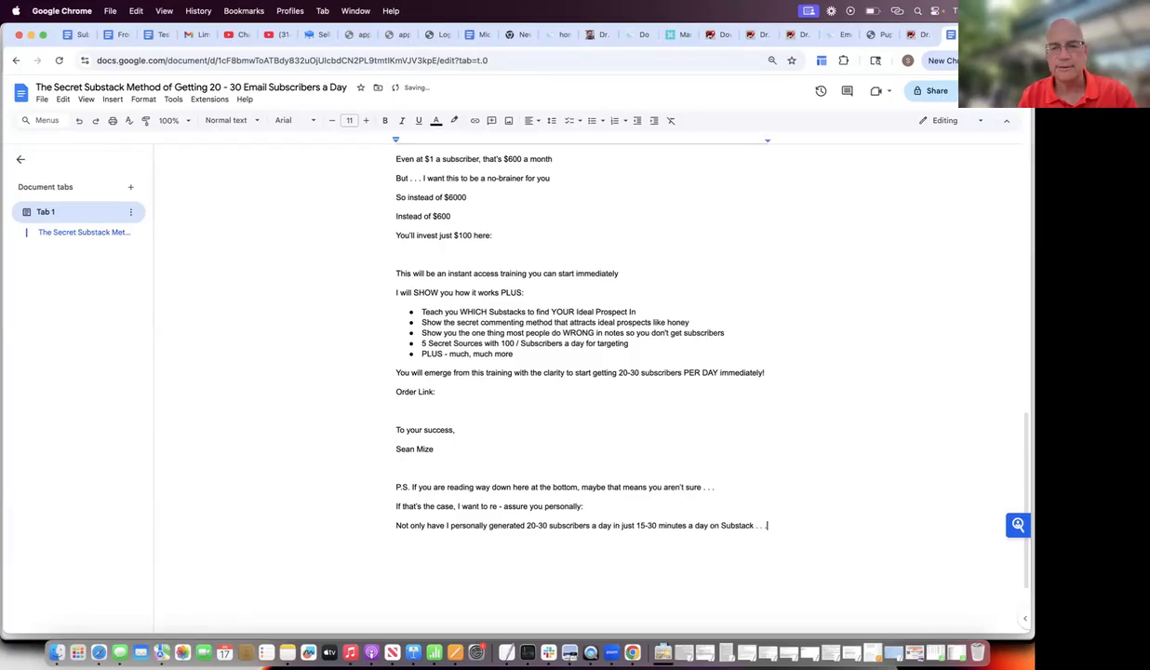
Step: Add the line "When I took the pedal off and did NOTHING for several months, I STILL got 100 or so subscribers each month just as overflow . ."
{"action": "key", "text": "Return"}
{"action": "type", "text": "When I took the ped"}
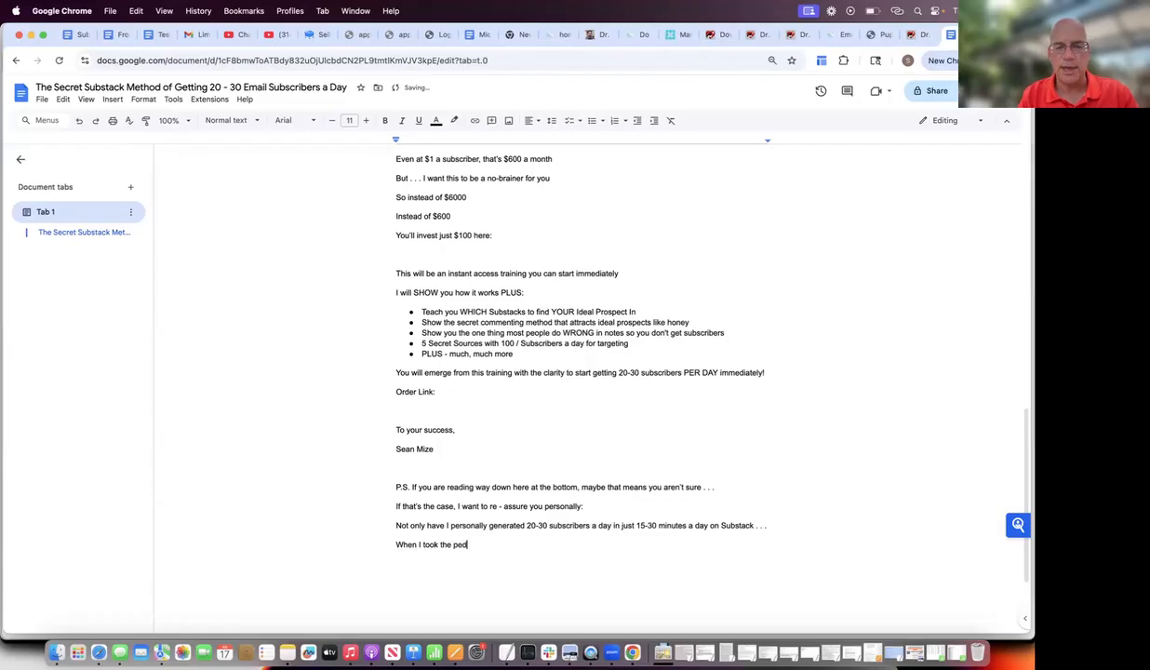
{"action": "type", "text": "al off and did NOTHING for several months, I STI"}
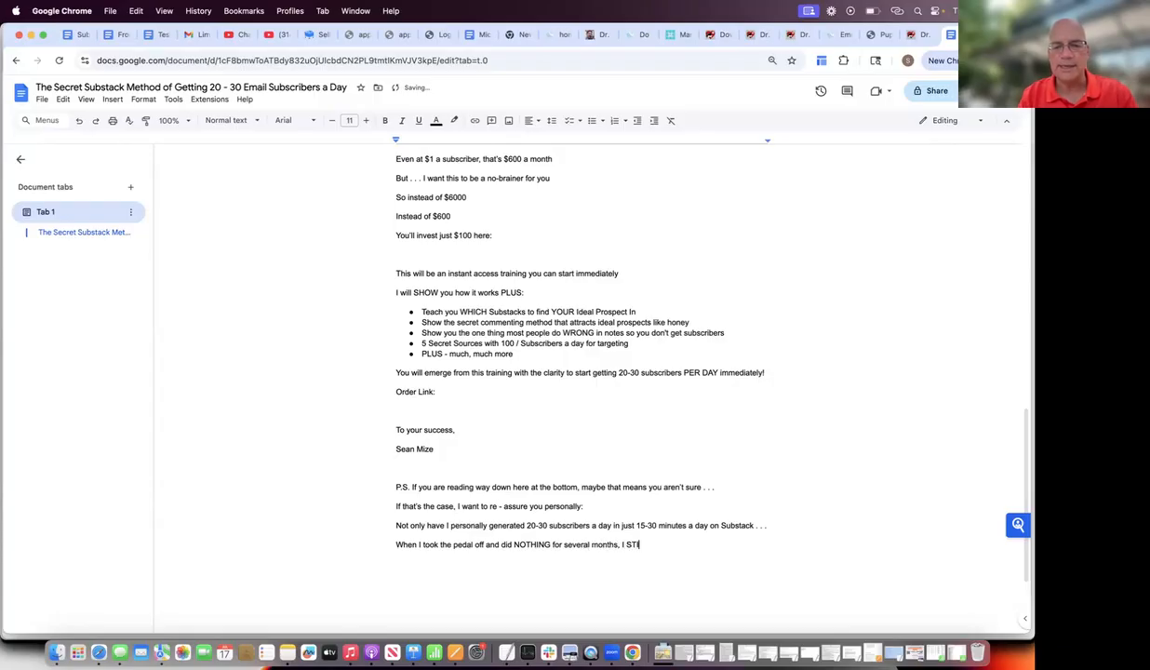
{"action": "type", "text": "LL got "}
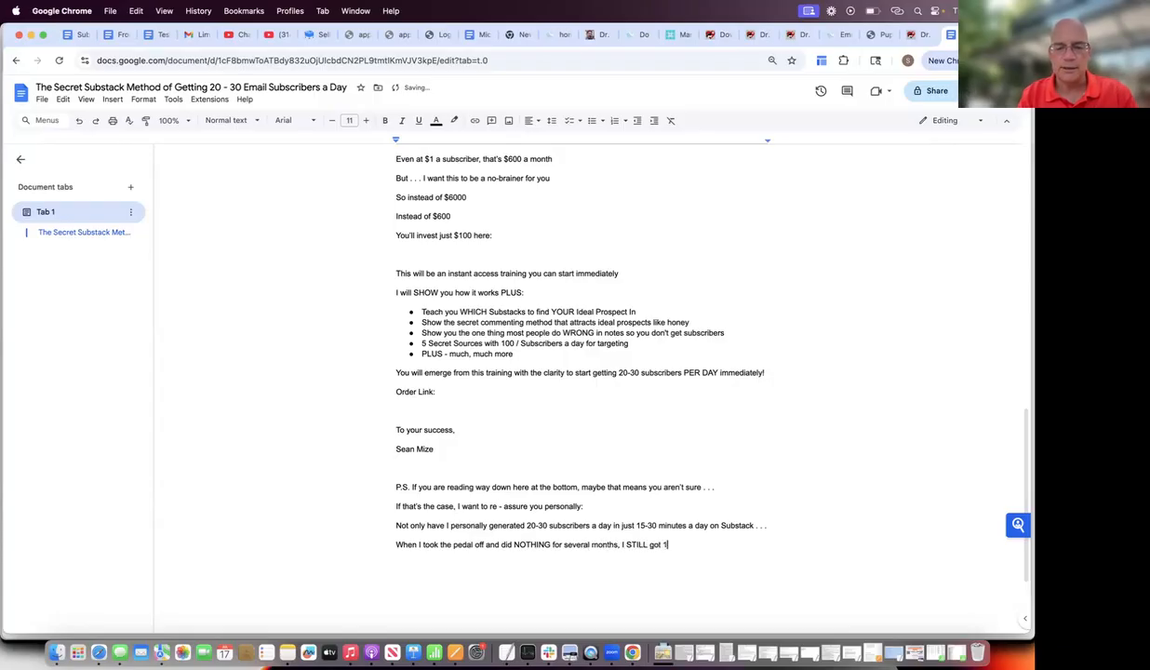
{"action": "type", "text": "100 or so subscribers"}
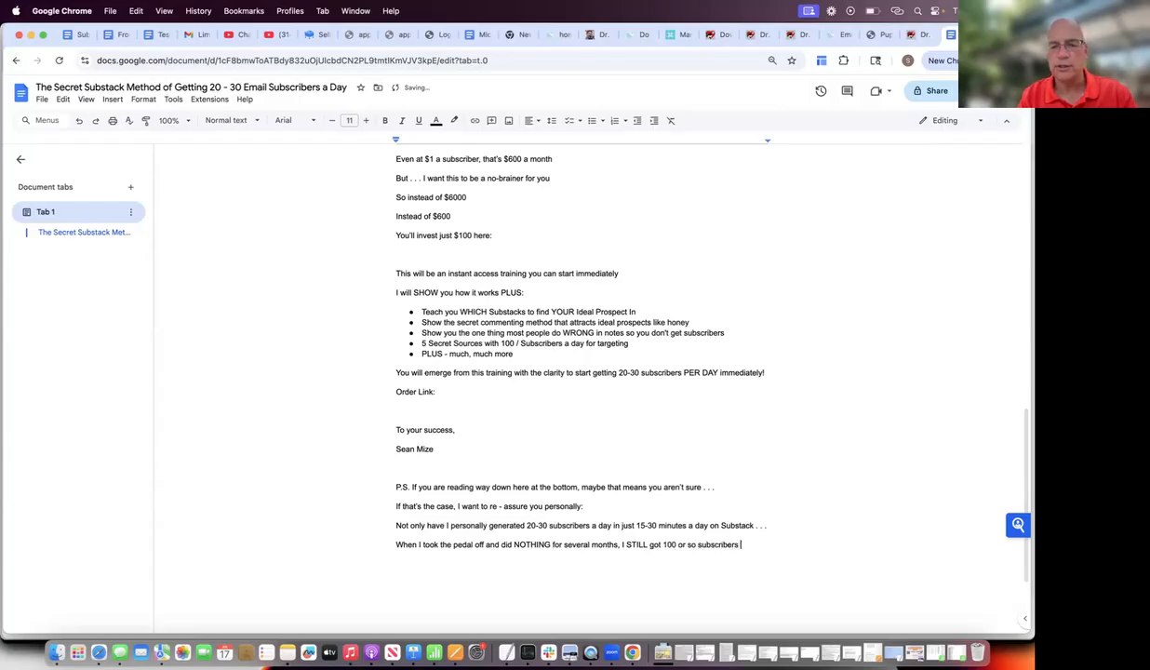
{"action": "type", "text": " each month ju"}
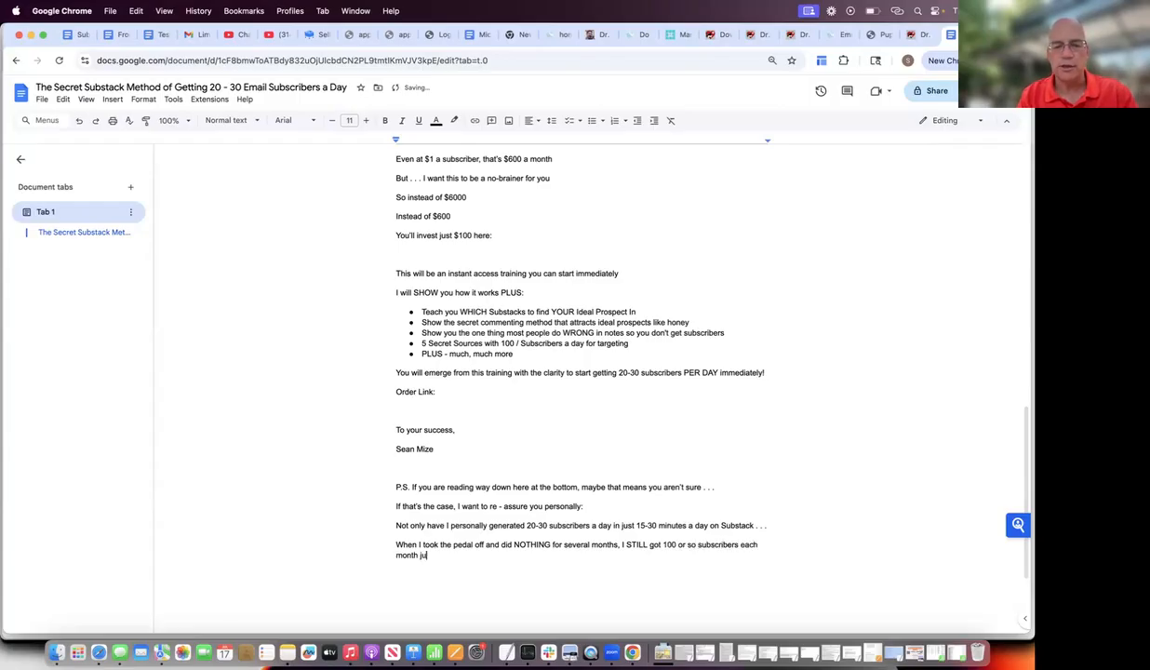
{"action": "type", "text": "st as overflow . ."}
Step: Add the postscript line "The 100 subscribers ALONE would pay for the this course!"
{"action": "key", "text": "Return"}
{"action": "type", "text": "The 100 subscribers ALO"}
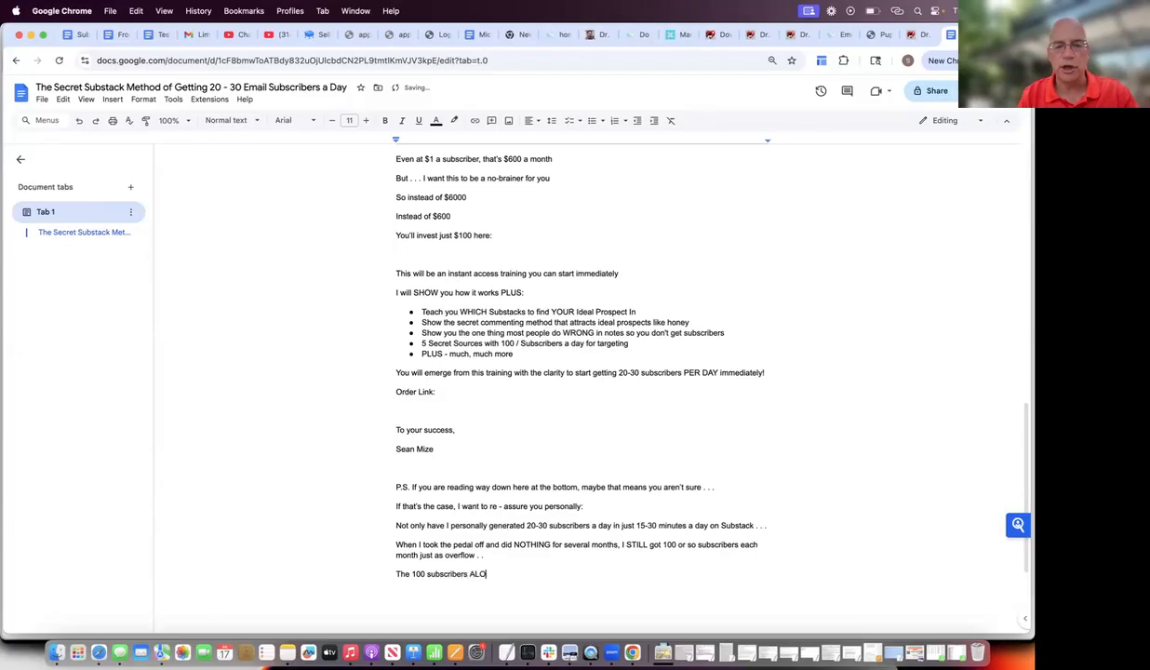
{"action": "type", "text": "NE would pay for the this course!"}
Step: Close the postscript with the line "So . . . go ahead, get the course, it's easy, get started:"
{"action": "key", "text": "Return"}
{"action": "type", "text": "S"}
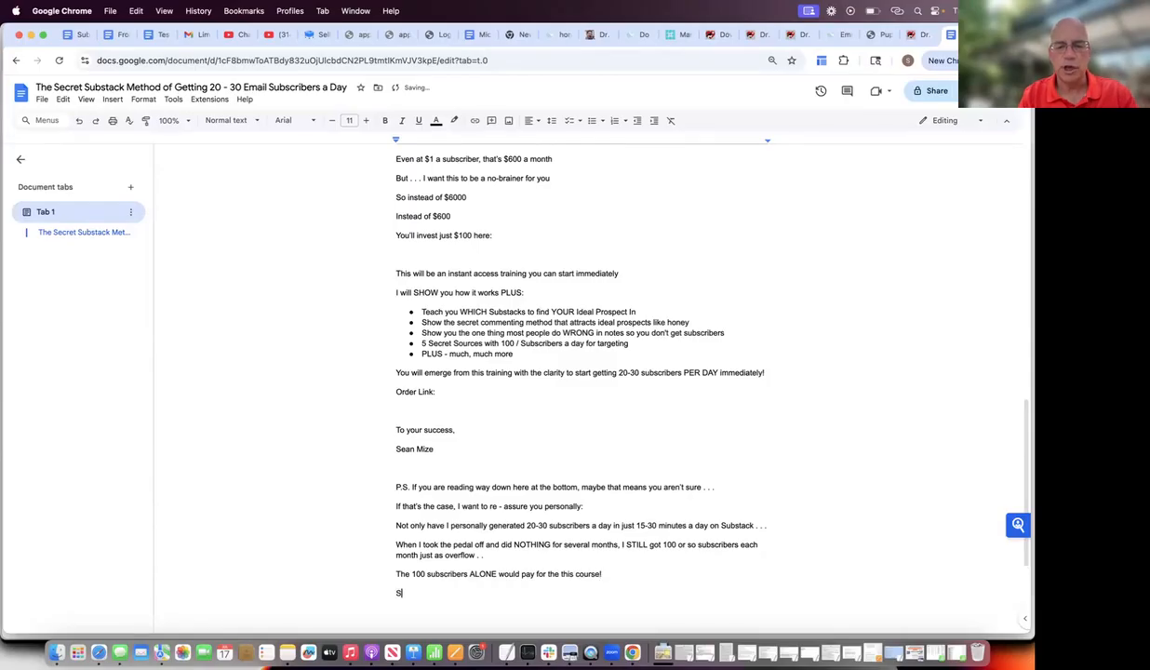
{"action": "type", "text": "o . . . go ahead,"}
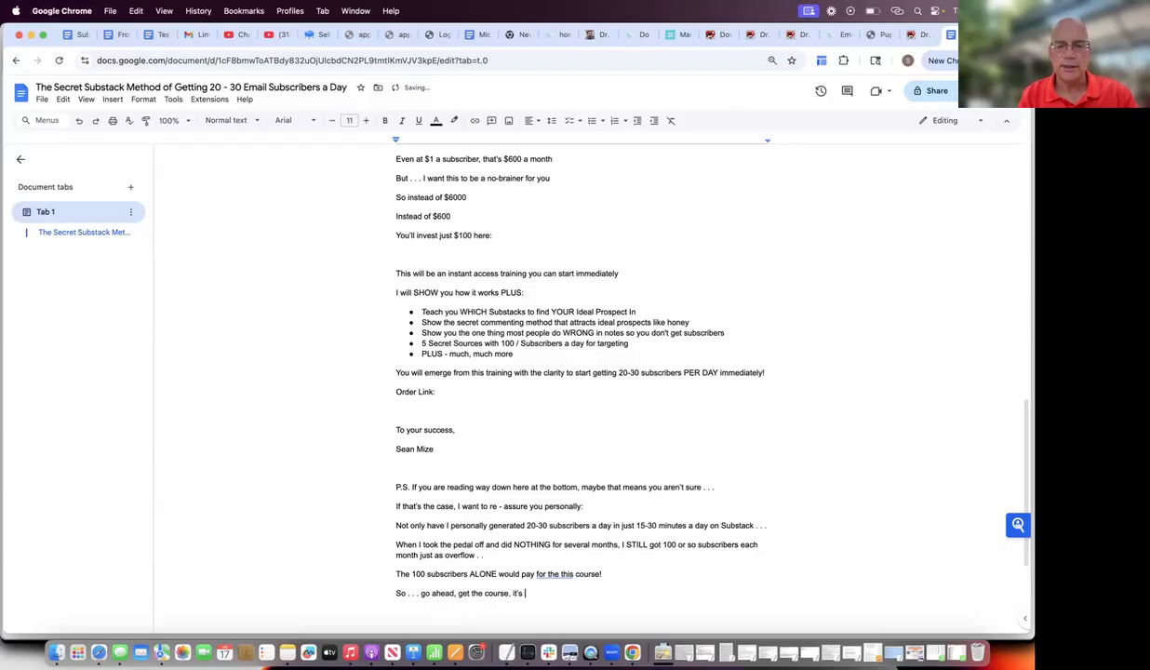
{"action": "type", "text": "get the course, it's easy, get started:"}
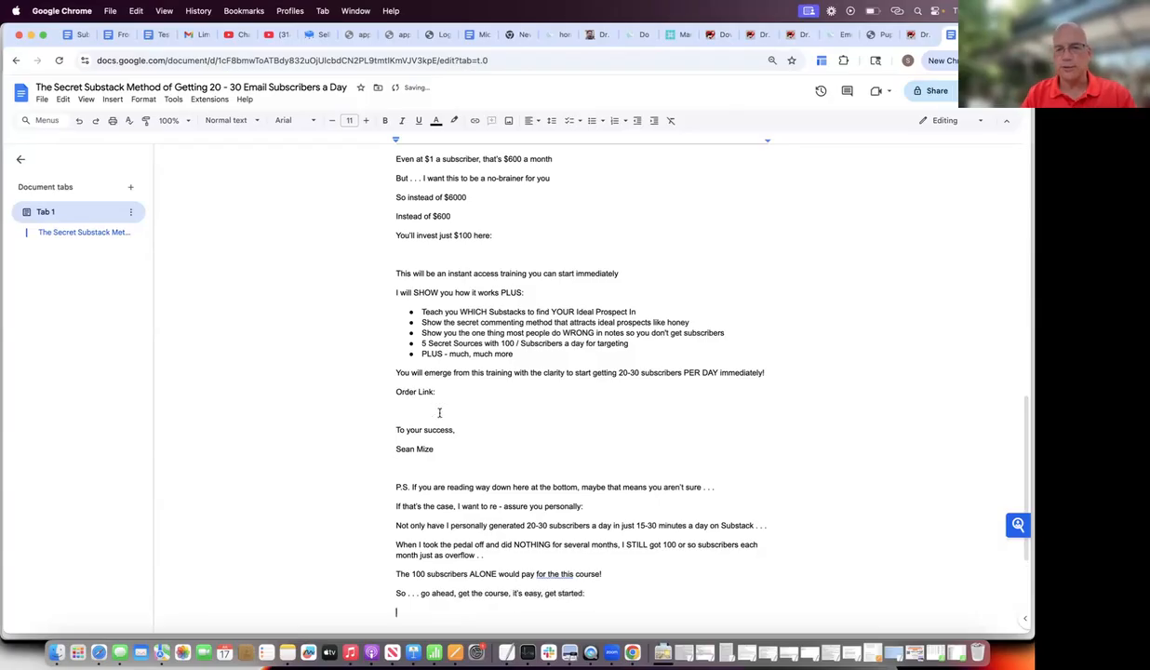
Step: Format the line "But . . . Substack is a Platform. And here's the secret:" as a bold Heading 2
{"action": "scroll", "coordinate": [486, 290], "scroll_direction": "up", "scroll_amount": 10}
{"action": "scroll", "coordinate": [485, 291], "scroll_direction": "up", "scroll_amount": 5}
{"action": "scroll", "coordinate": [485, 290], "scroll_direction": "down", "scroll_amount": 15}
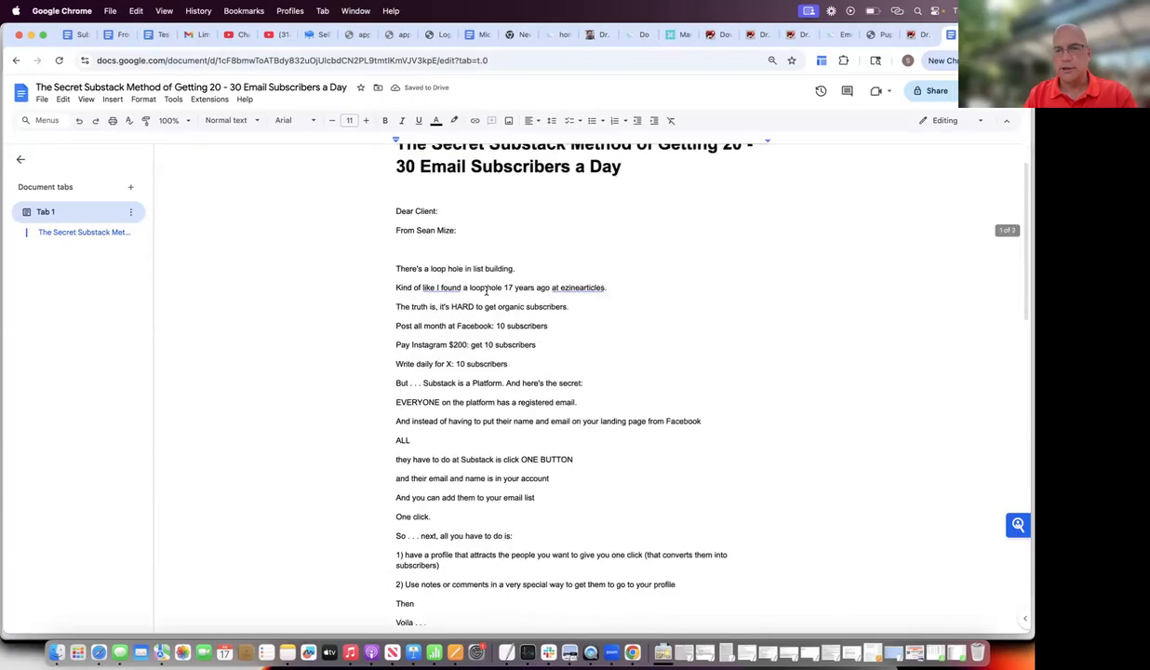
{"action": "scroll", "coordinate": [539, 244], "scroll_direction": "up", "scroll_amount": 15}
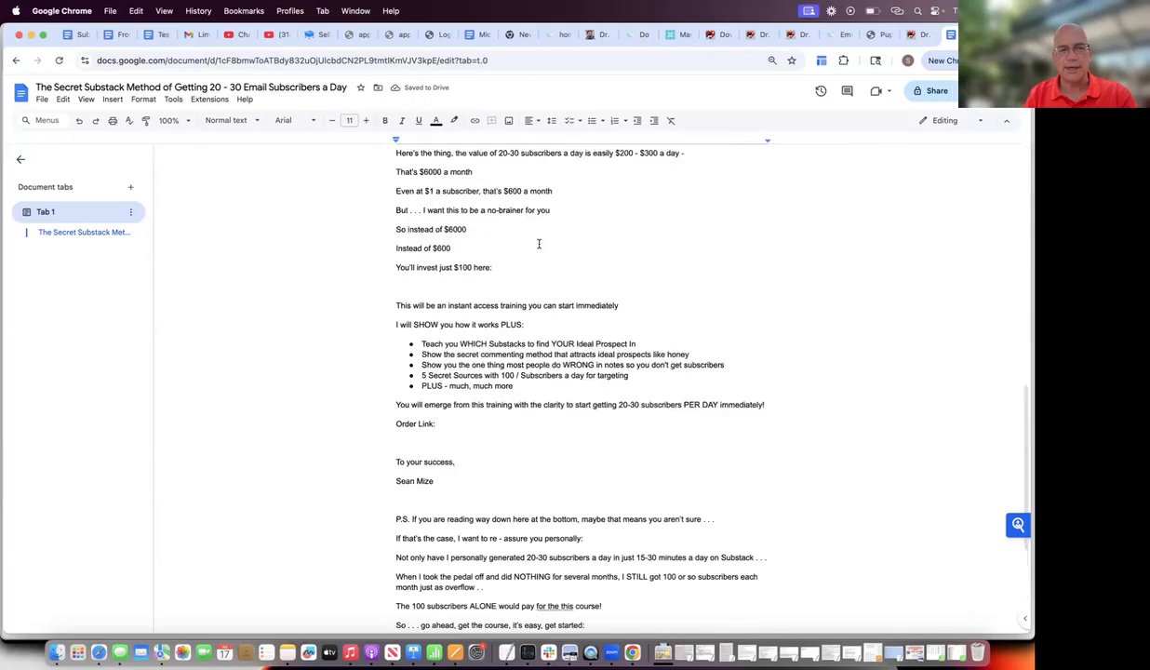
{"action": "scroll", "coordinate": [486, 450], "scroll_direction": "down", "scroll_amount": 8}
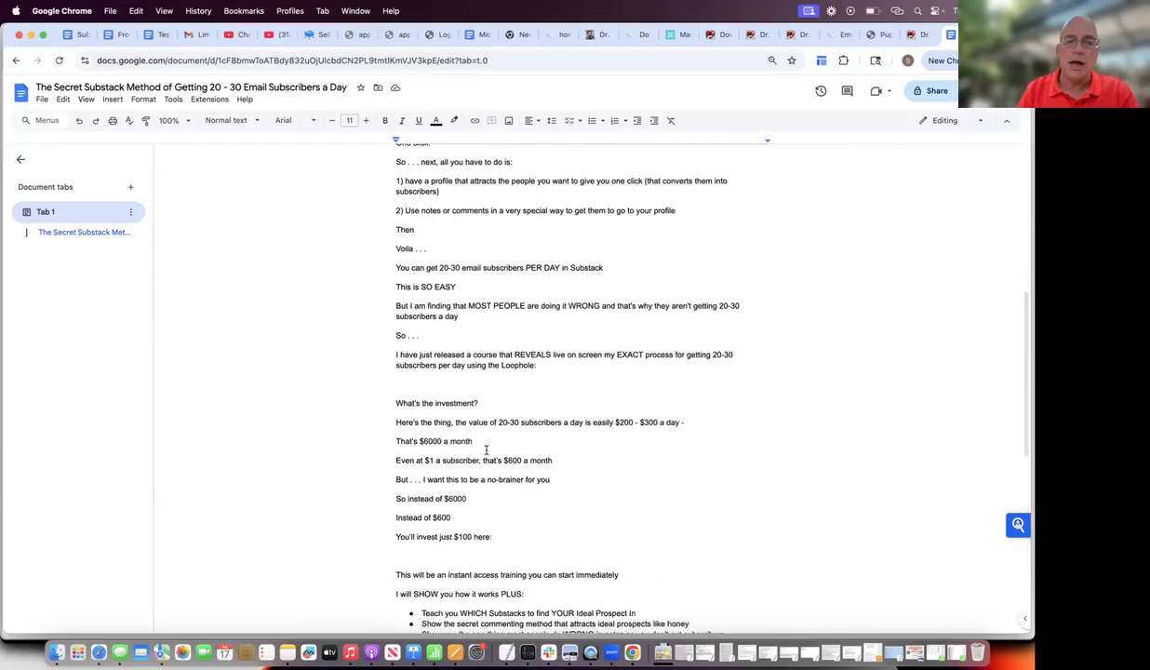
{"action": "scroll", "coordinate": [483, 441], "scroll_direction": "up", "scroll_amount": 4}
{"action": "scroll", "coordinate": [477, 327], "scroll_direction": "up", "scroll_amount": 3}
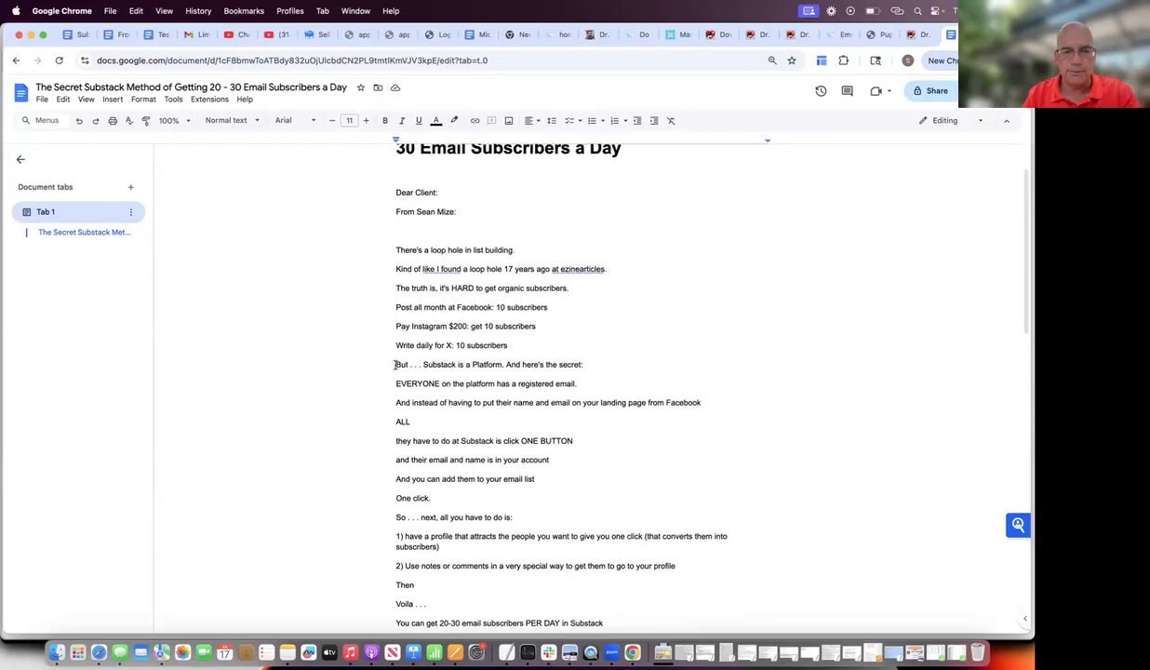
{"action": "left_click_drag", "start_coordinate": [395, 363], "coordinate": [588, 366]}
{"action": "left_click", "coordinate": [239, 120]}
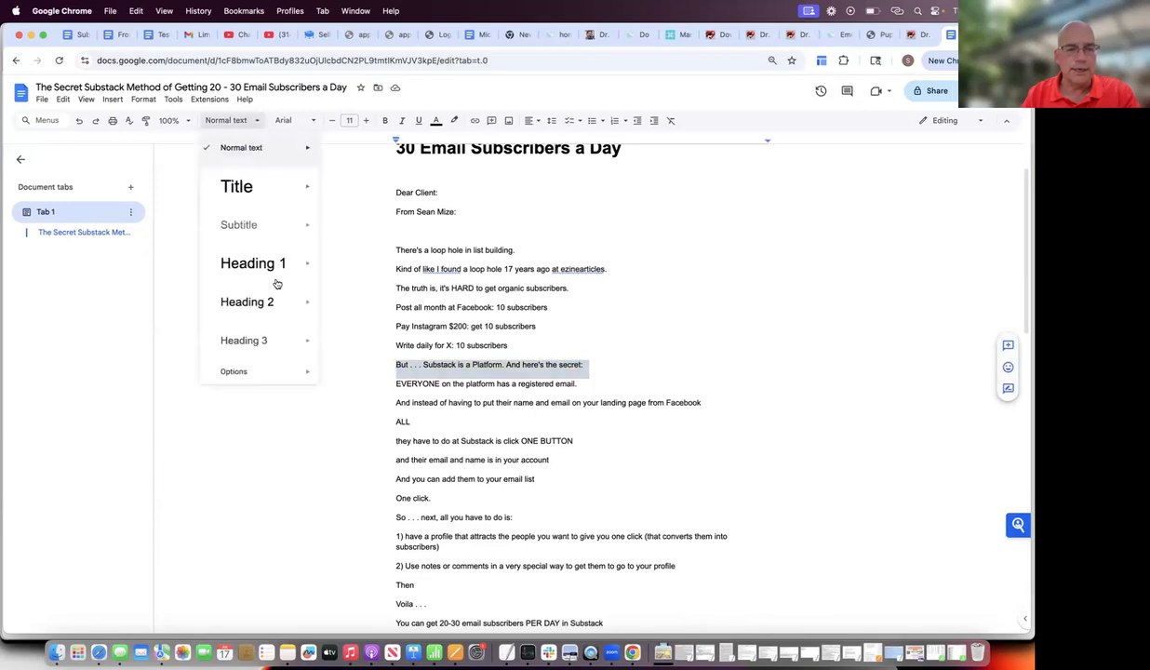
{"action": "left_click", "coordinate": [333, 295]}
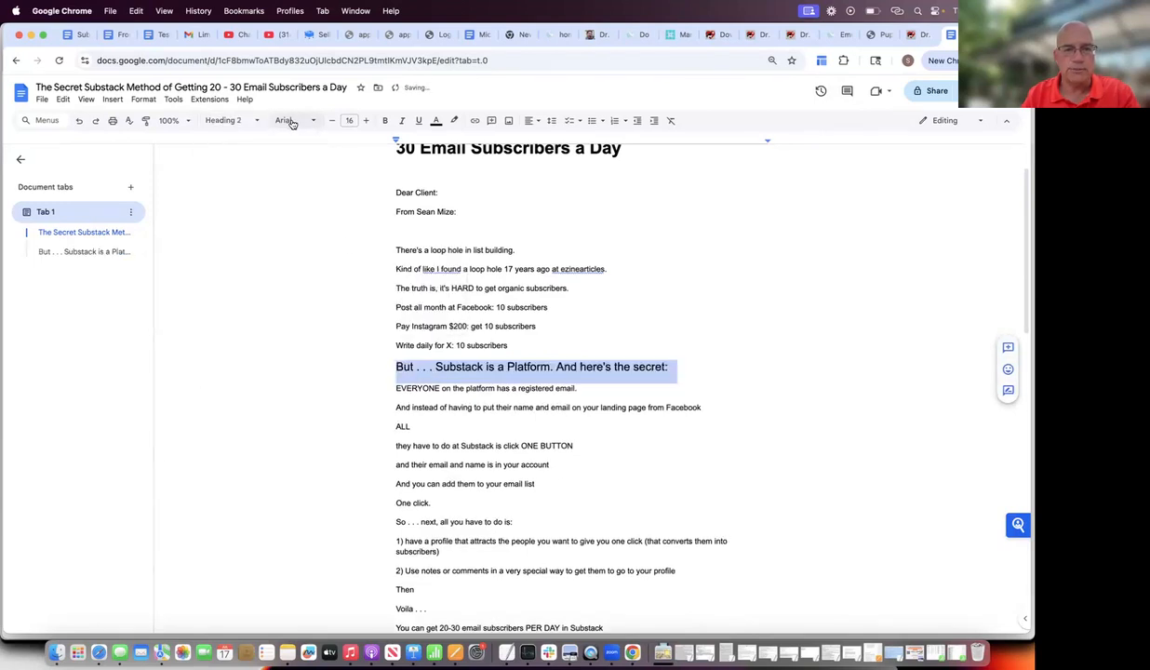
{"action": "left_click", "coordinate": [384, 120]}
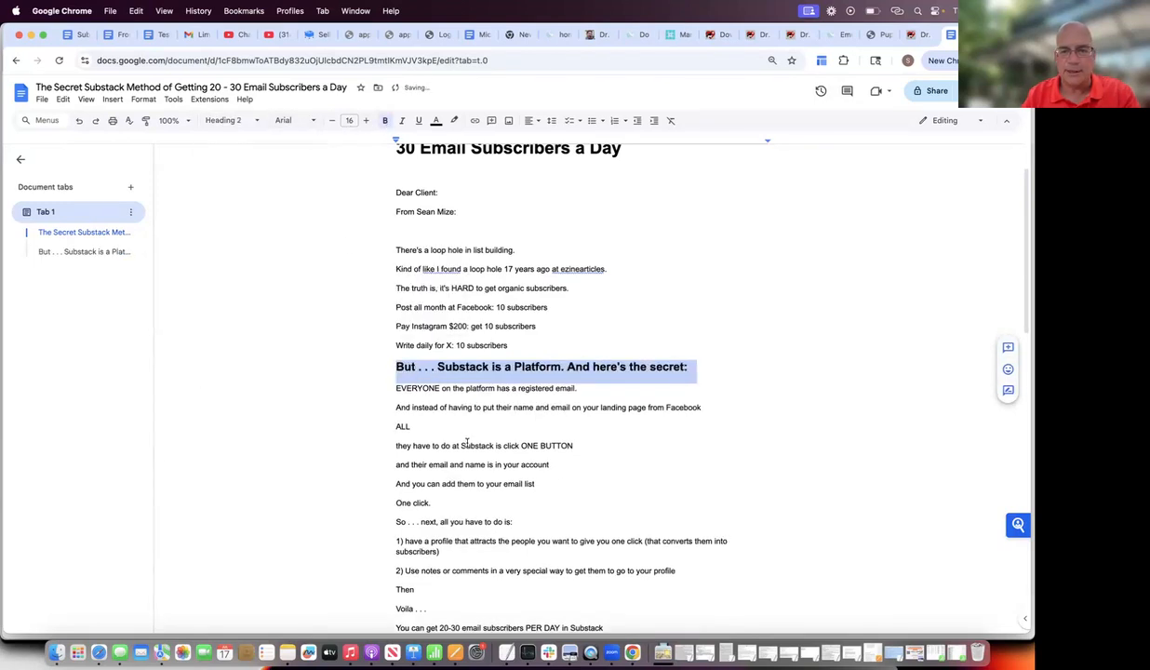
Step: Format the line "This is SO EASY" as a bold Heading 2
{"action": "scroll", "coordinate": [467, 443], "scroll_direction": "down", "scroll_amount": 7}
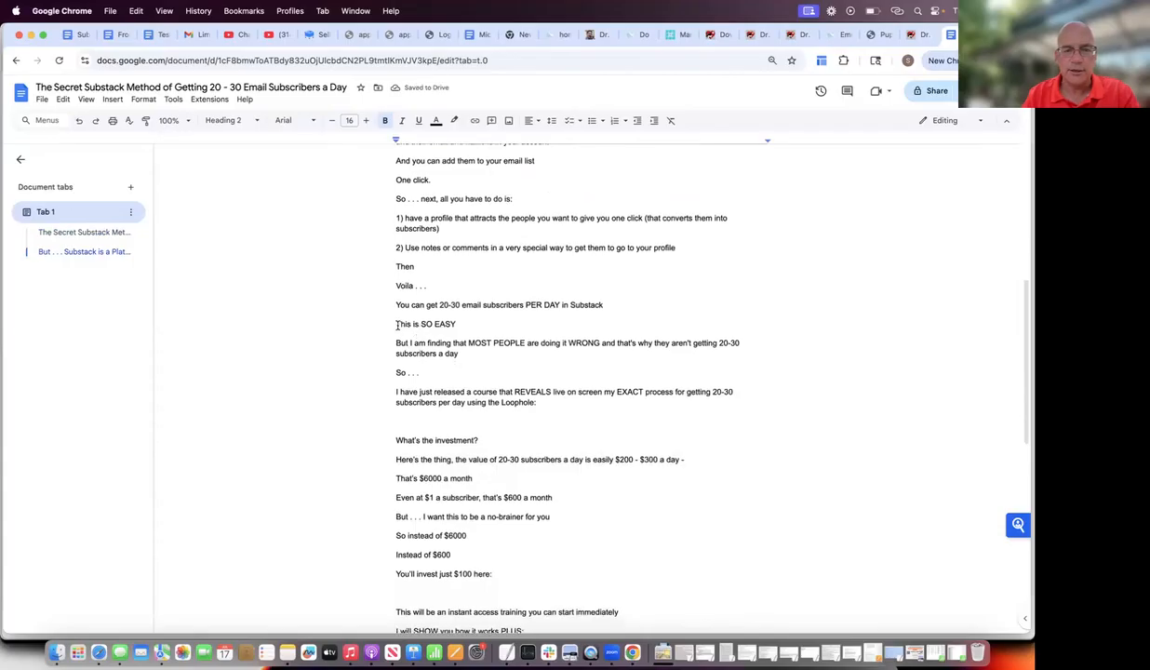
{"action": "left_click_drag", "start_coordinate": [398, 325], "coordinate": [456, 325]}
{"action": "left_click", "coordinate": [252, 121]}
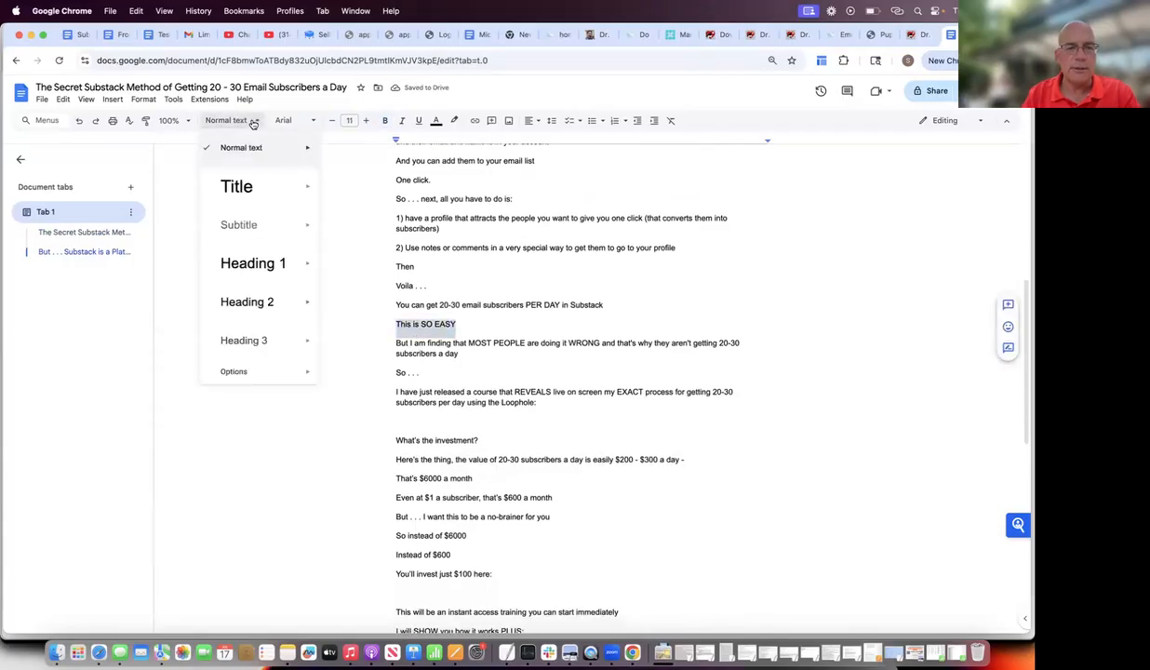
{"action": "mouse_move", "coordinate": [290, 303]}
{"action": "left_click", "coordinate": [348, 296]}
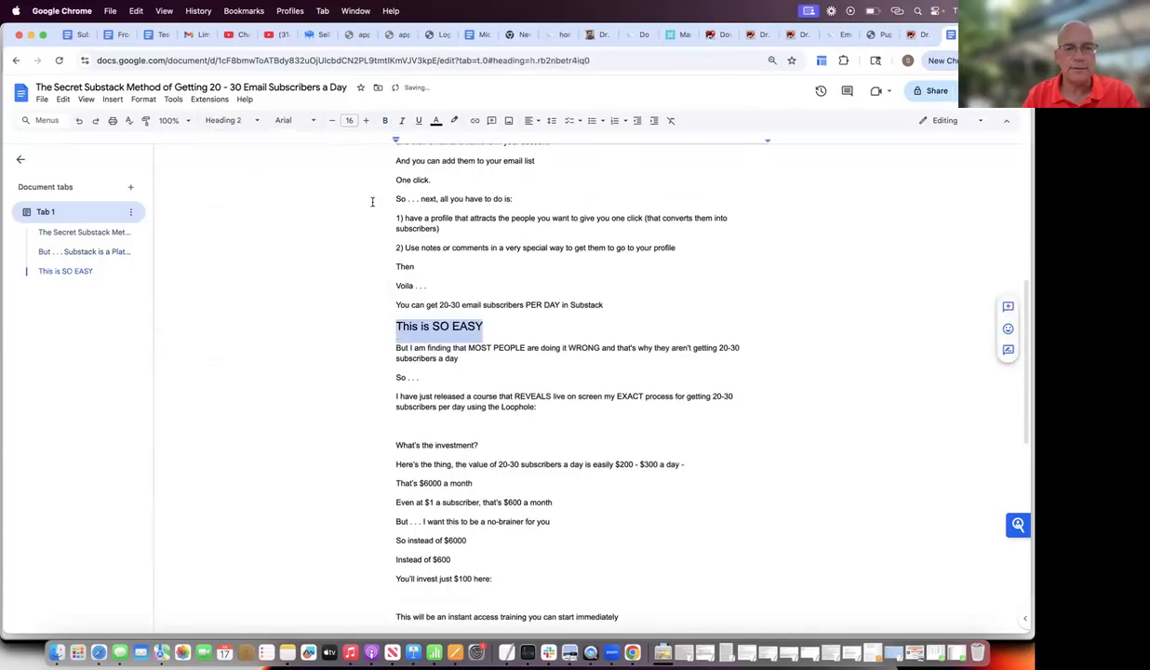
{"action": "left_click", "coordinate": [385, 120]}
Step: Update the Heading 2 style to match the bold "This is SO EASY" heading
{"action": "left_click", "coordinate": [233, 122]}
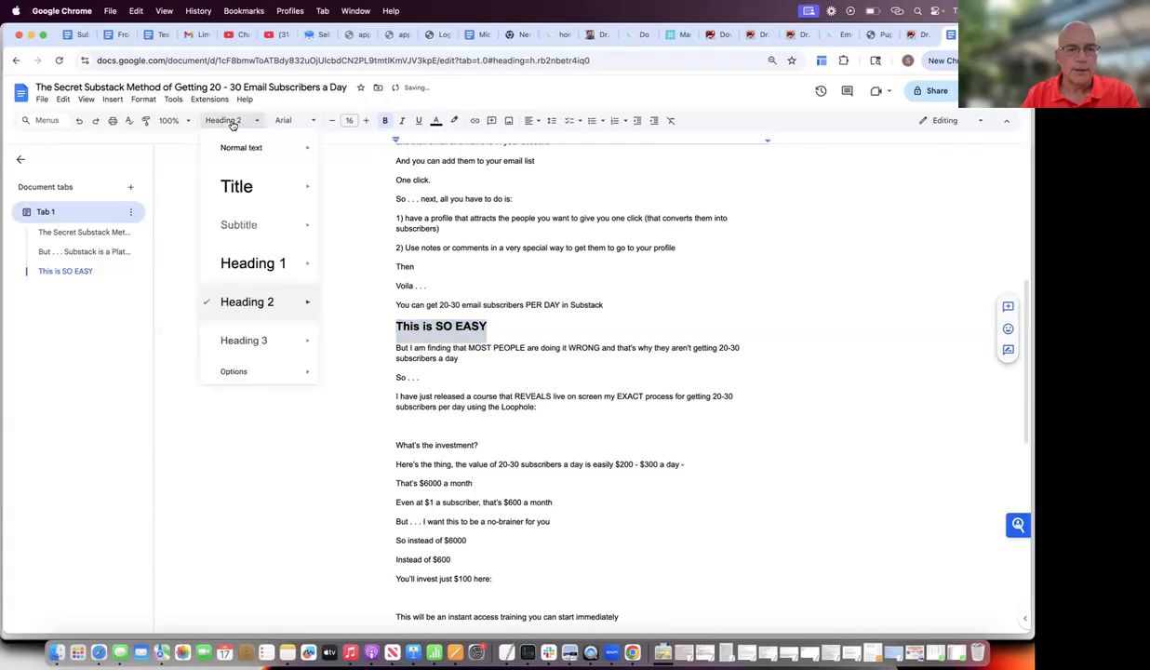
{"action": "mouse_move", "coordinate": [251, 303]}
{"action": "left_click", "coordinate": [372, 321]}
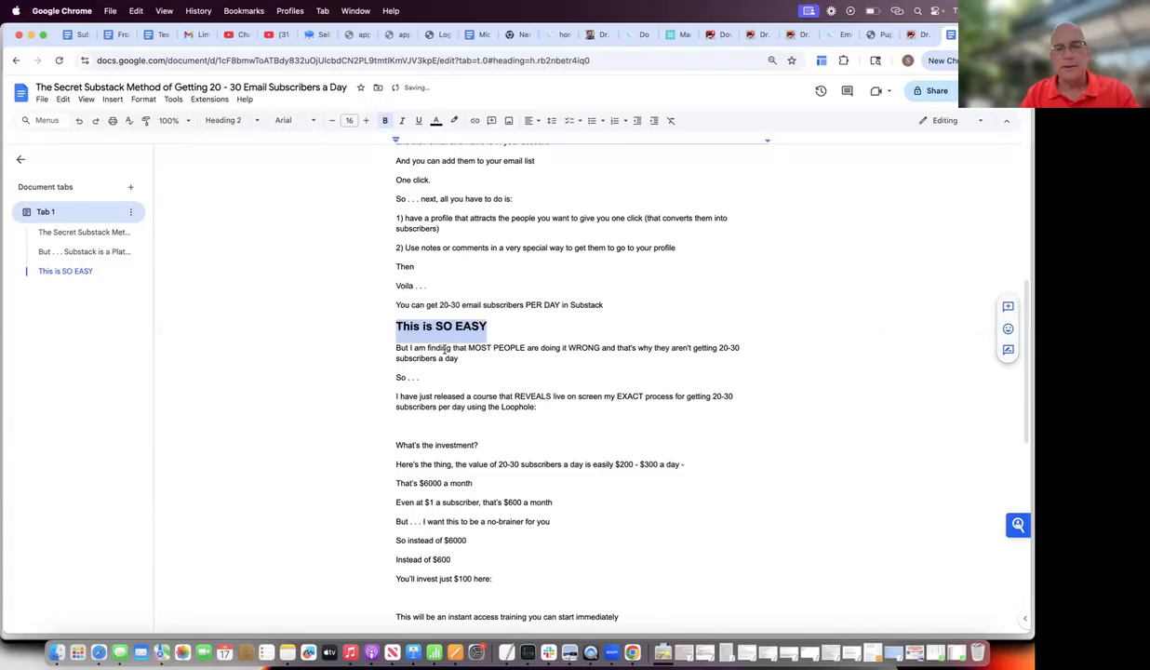
{"action": "left_click", "coordinate": [501, 329]}
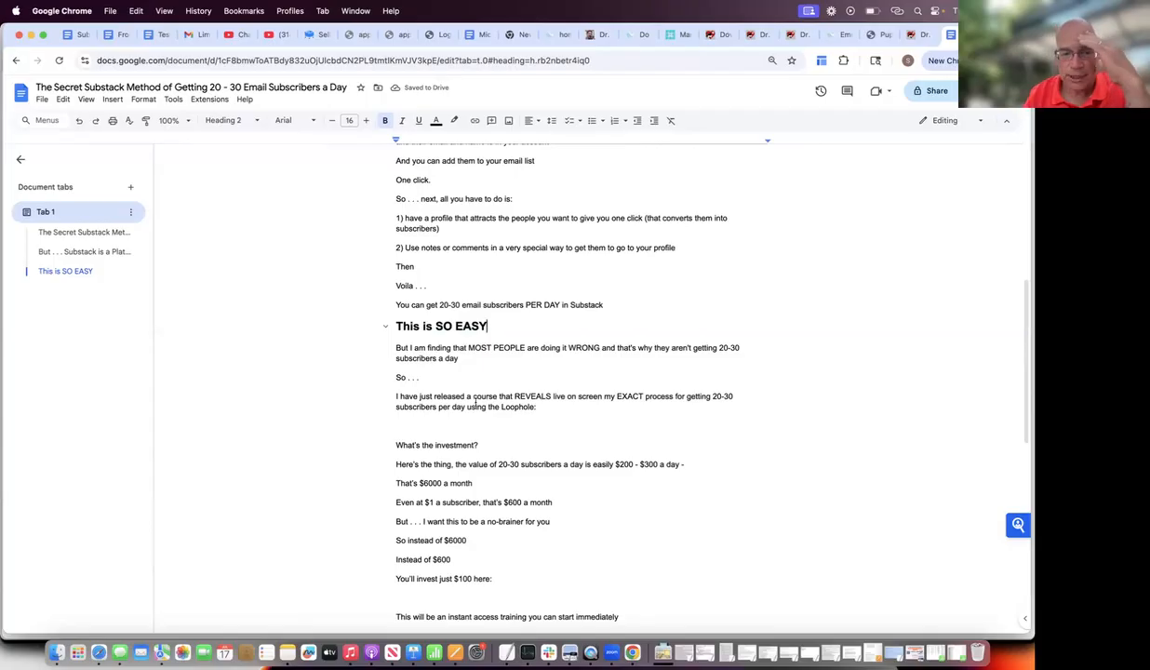
Step: Apply the Heading 2 style to the line "What's the investment?"
{"action": "left_click_drag", "start_coordinate": [393, 444], "coordinate": [486, 445]}
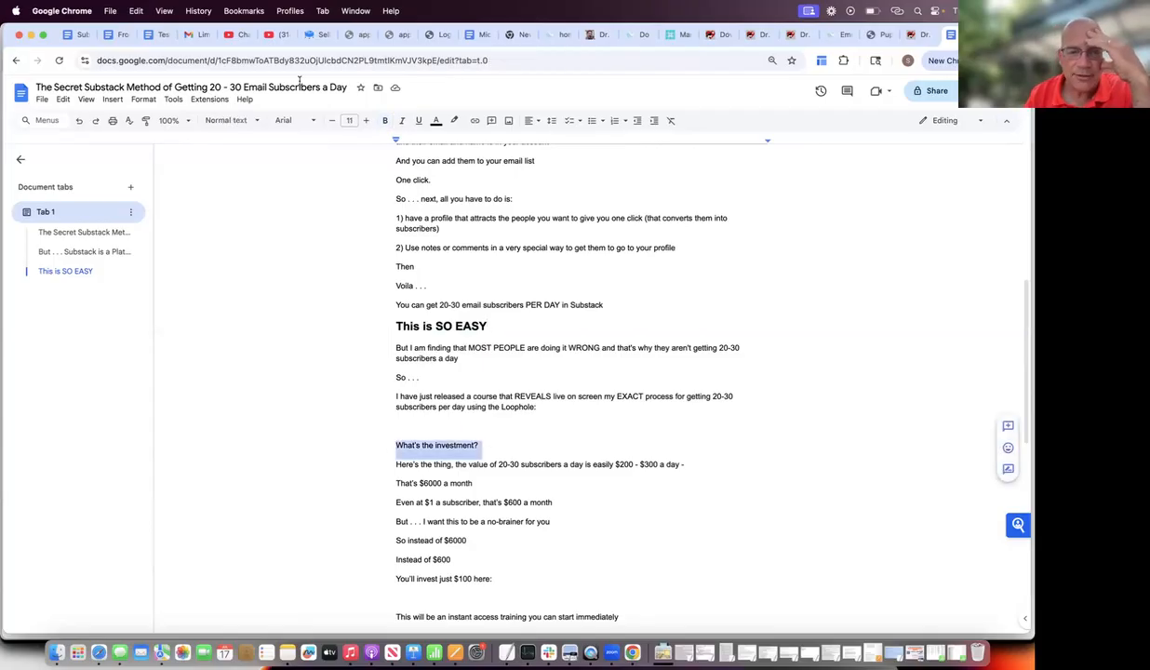
{"action": "left_click", "coordinate": [233, 120]}
{"action": "mouse_move", "coordinate": [249, 304]}
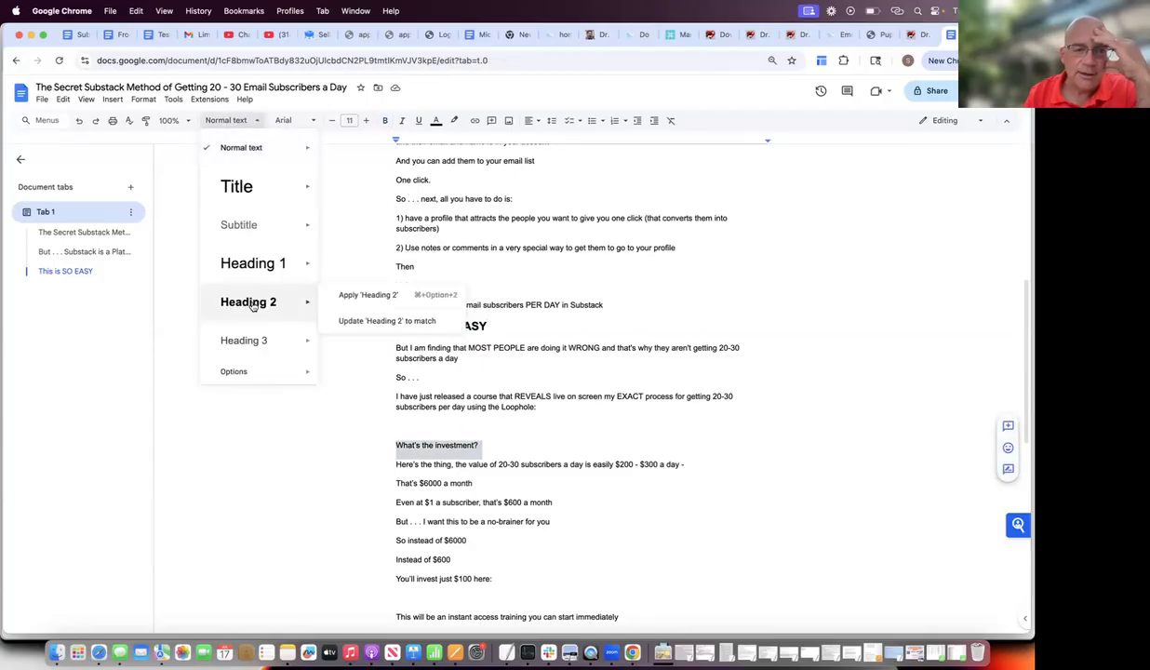
{"action": "left_click", "coordinate": [367, 294]}
{"action": "scroll", "coordinate": [519, 356], "scroll_direction": "up", "scroll_amount": 3}
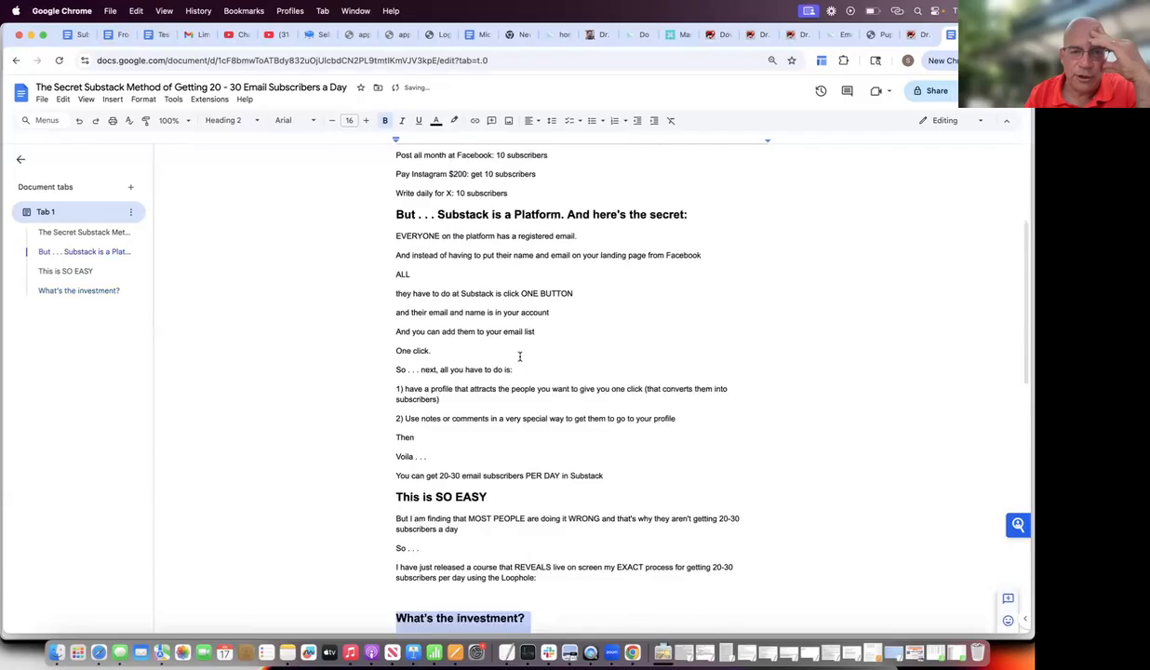
{"action": "scroll", "coordinate": [520, 357], "scroll_direction": "up", "scroll_amount": 1}
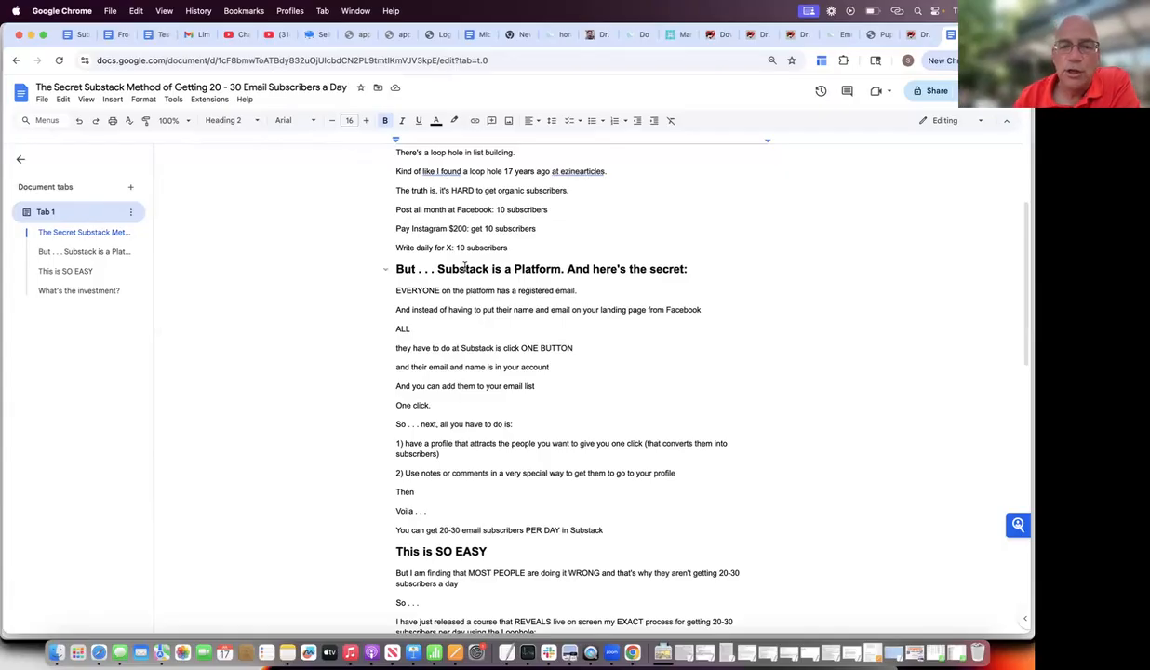
{"action": "scroll", "coordinate": [464, 268], "scroll_direction": "up", "scroll_amount": 4}
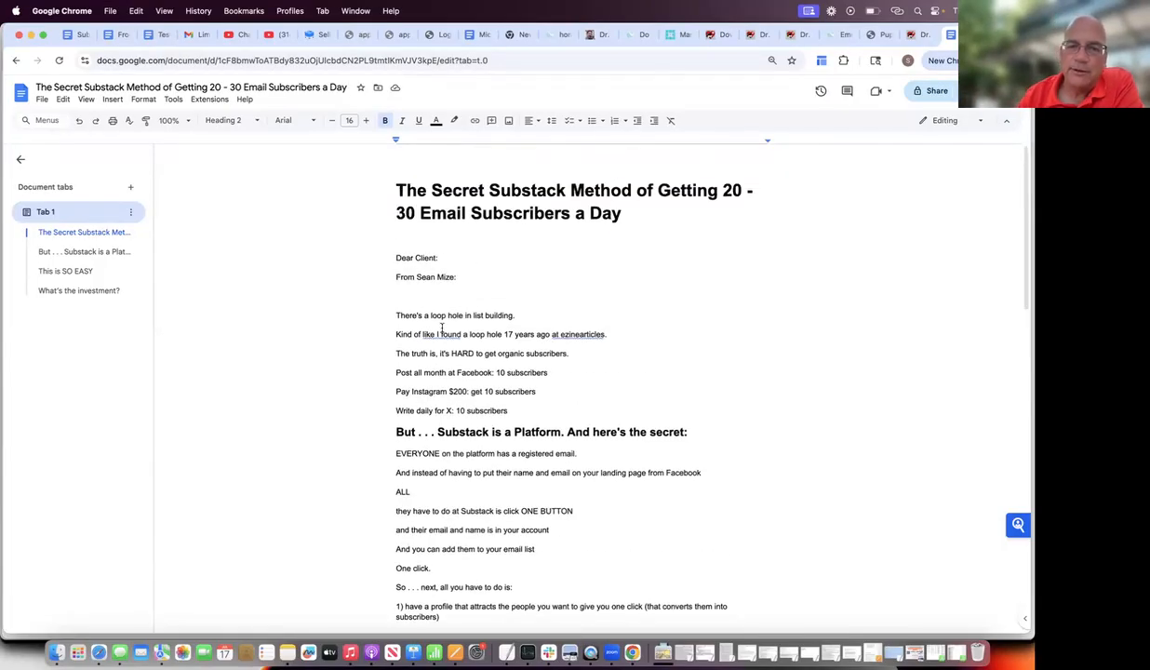